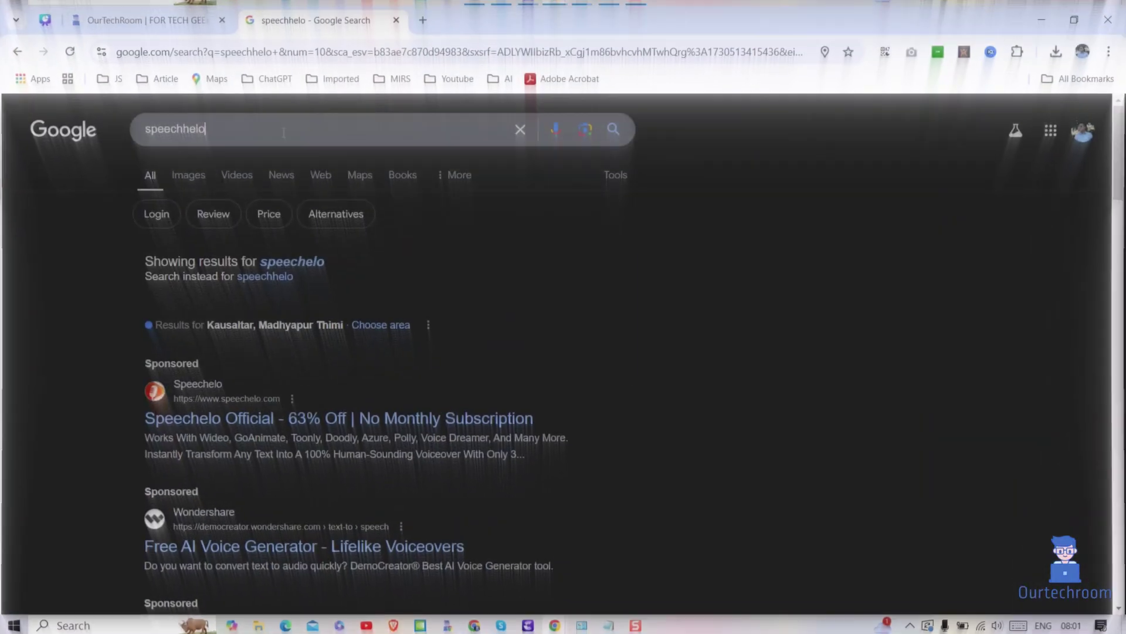
- Rerun the speechhelo search, try the Speechelo sponsored ad, and go back to the results
{"action": "key", "text": "Return"}
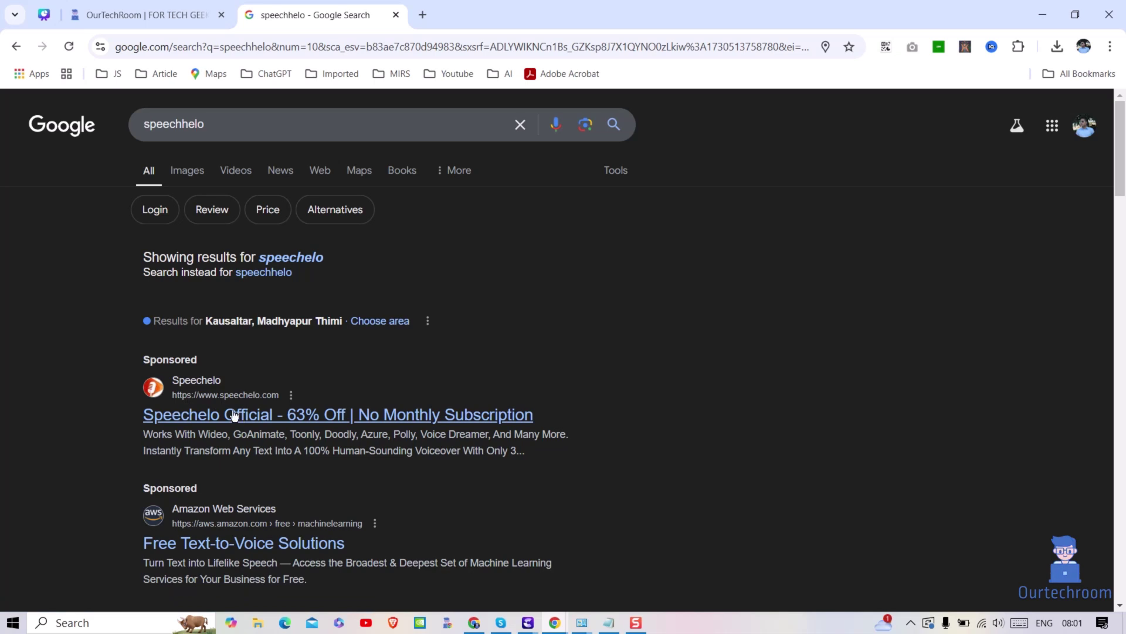
{"action": "left_click", "coordinate": [372, 418]}
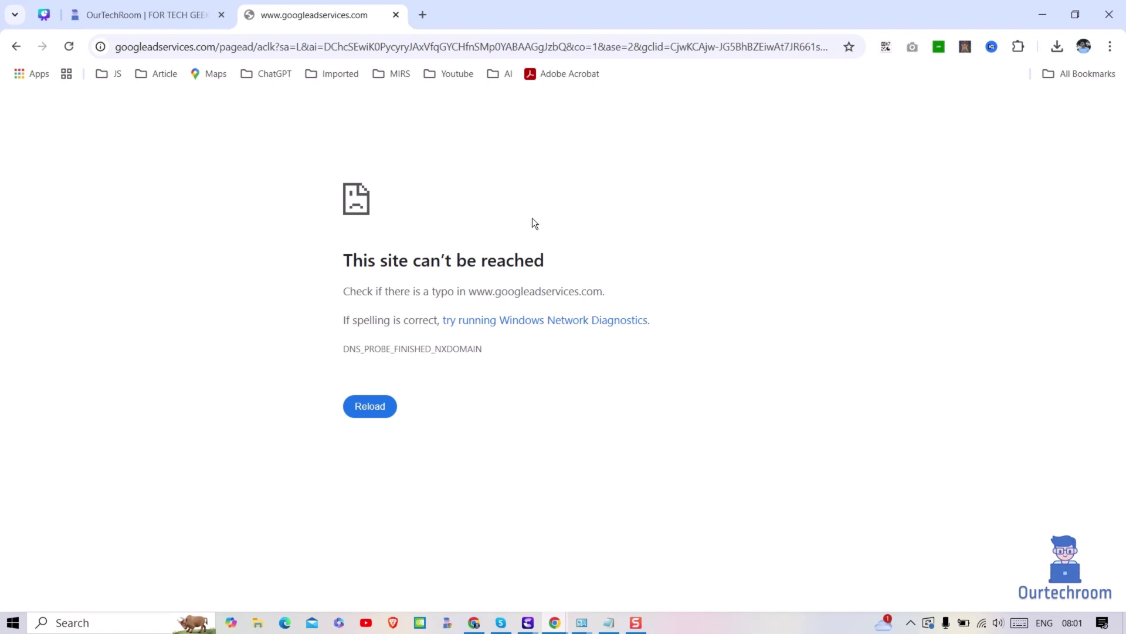
{"action": "left_click", "coordinate": [17, 46]}
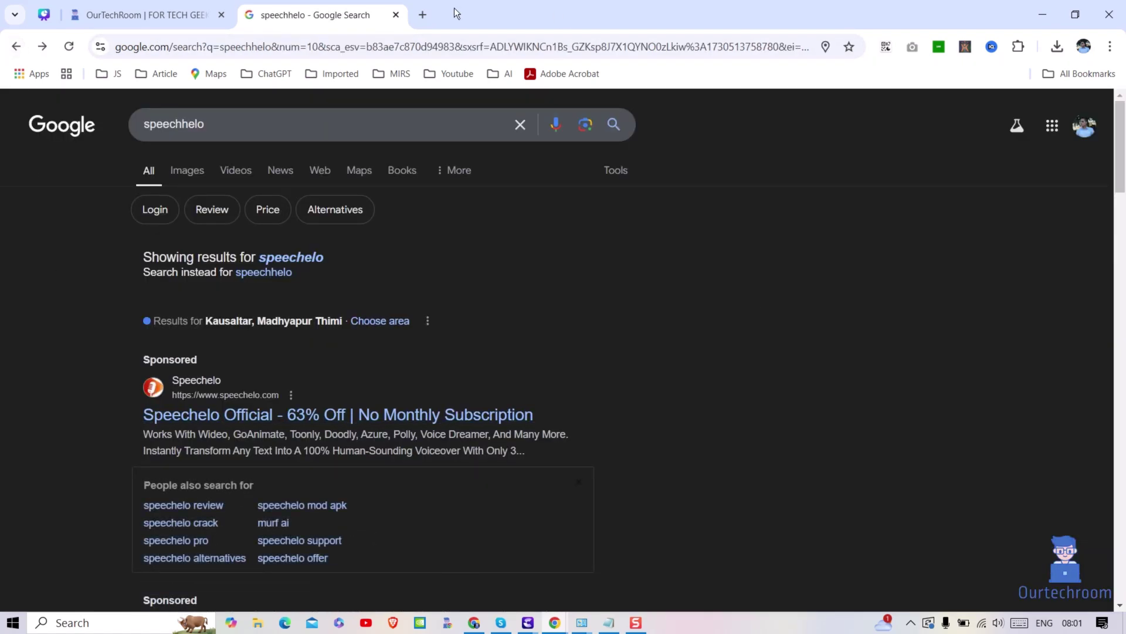
- Load the fast.com speed test in a new tab
{"action": "left_click", "coordinate": [423, 14]}
{"action": "type", "text": "fast.c"}
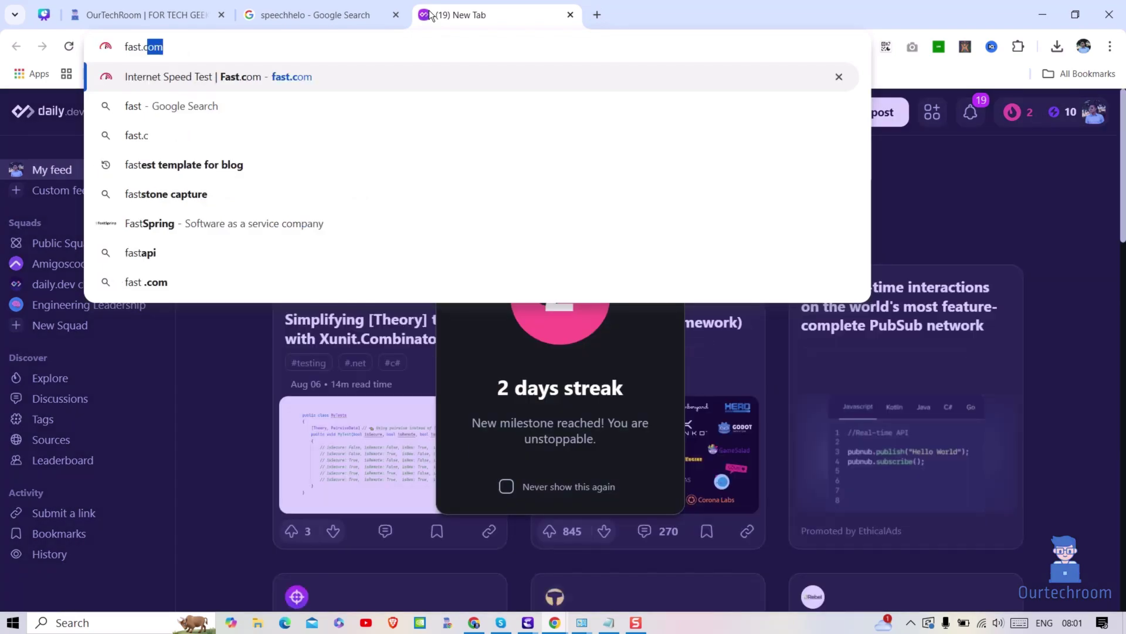
{"action": "key", "text": "Return"}
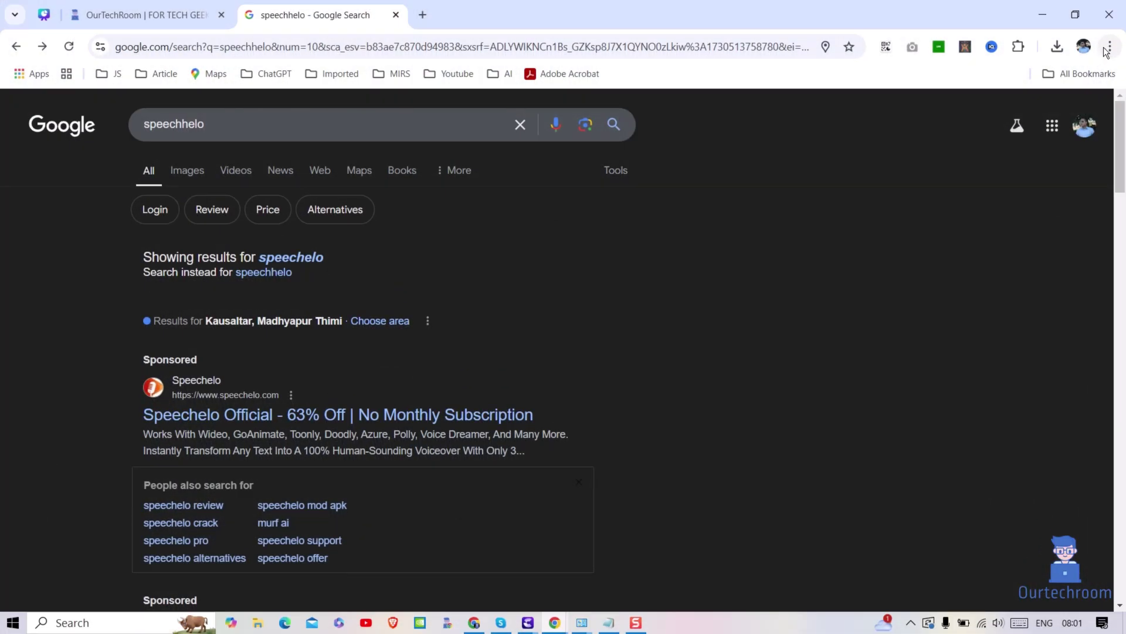
{"action": "left_click", "coordinate": [1110, 47]}
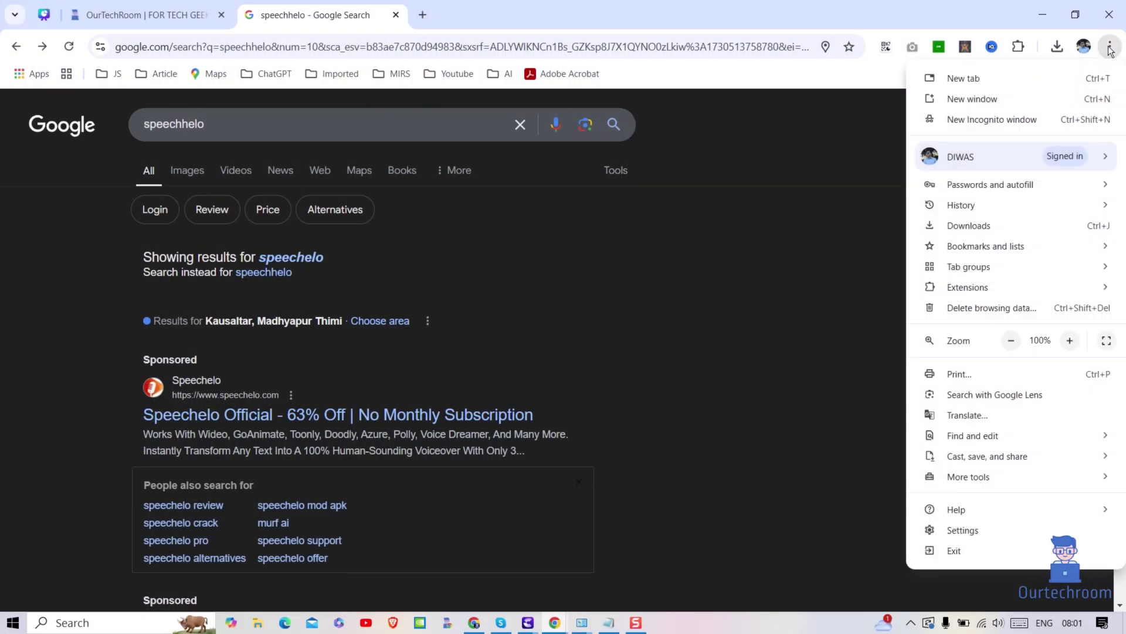
{"action": "left_click", "coordinate": [973, 530]}
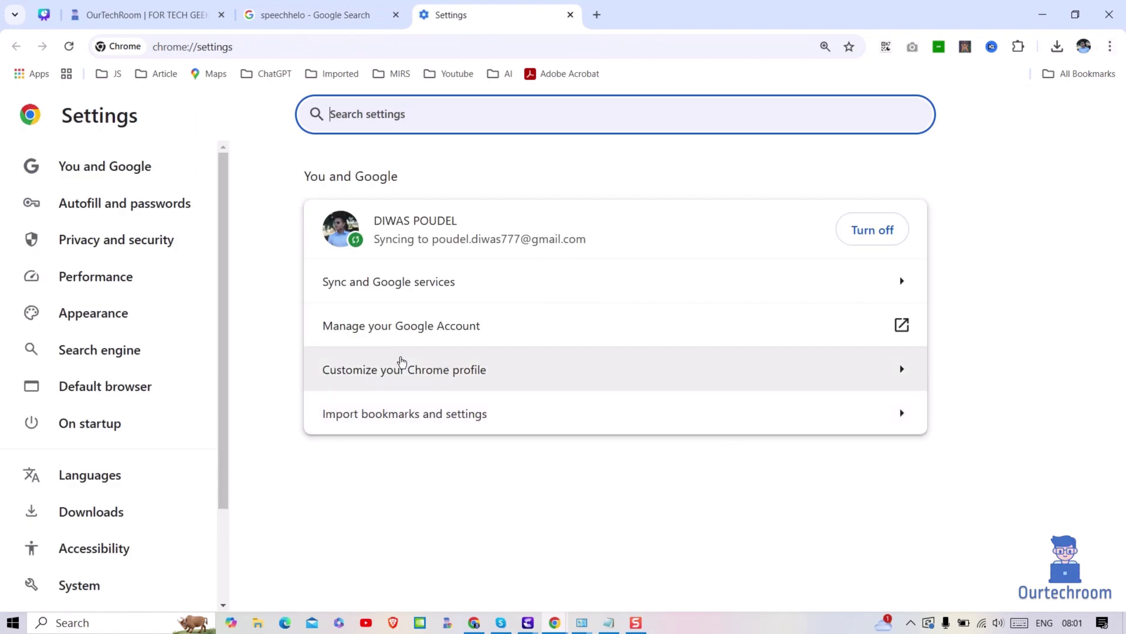
{"action": "scroll", "coordinate": [146, 525], "scroll_direction": "down", "scroll_amount": 2}
{"action": "left_click", "coordinate": [147, 590]}
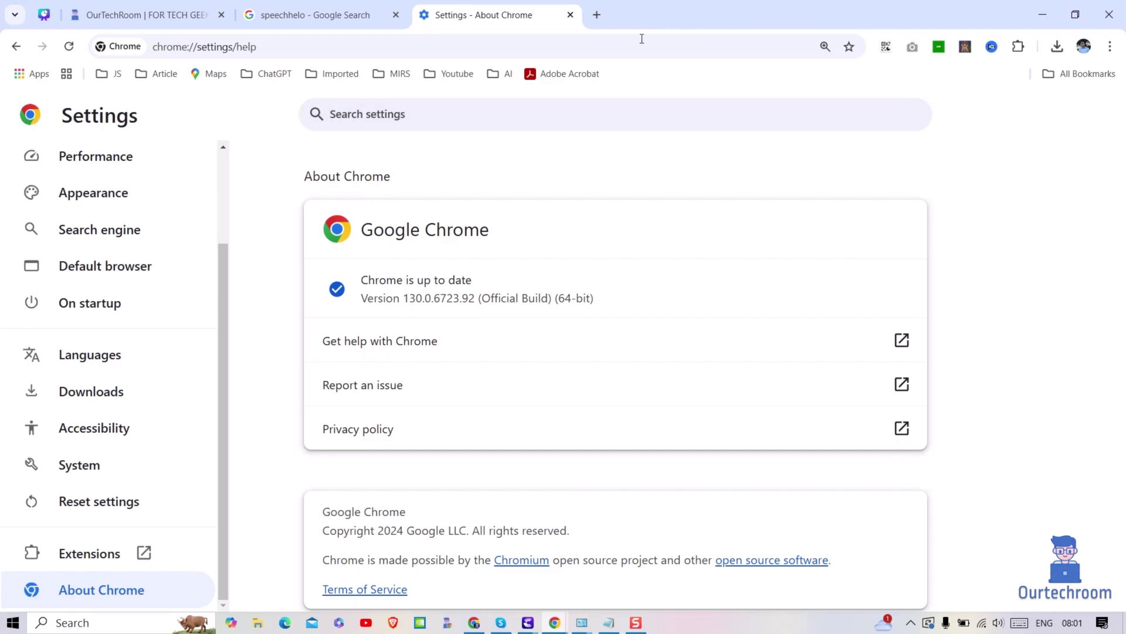
{"action": "left_click", "coordinate": [571, 15]}
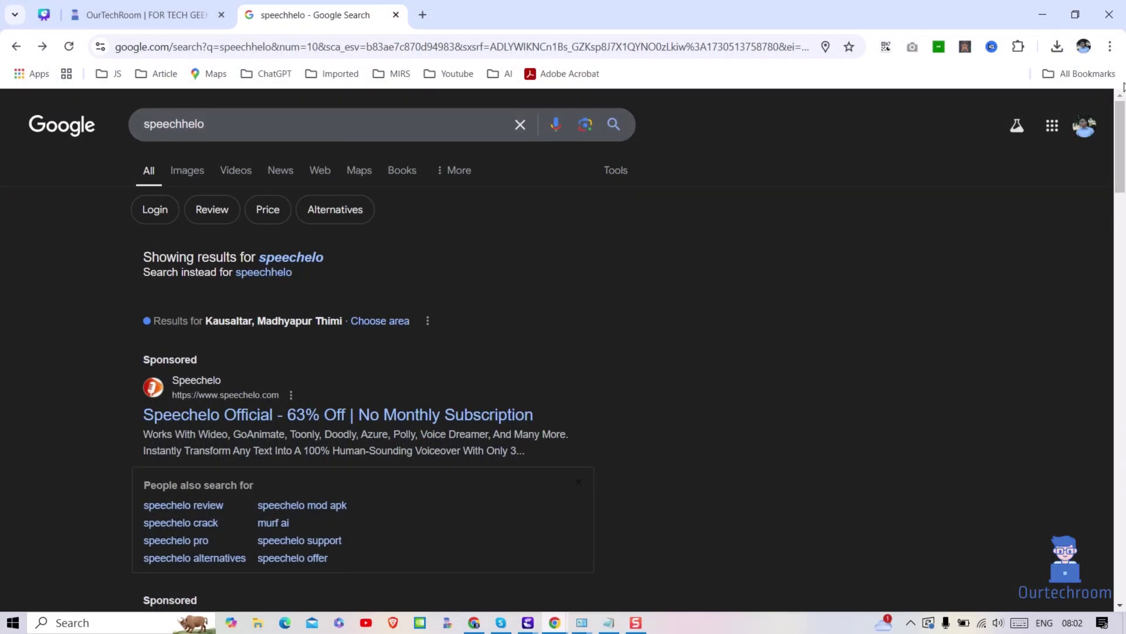
- Delete all-time cookies and cached images and files from Chrome
{"action": "left_click", "coordinate": [1110, 46]}
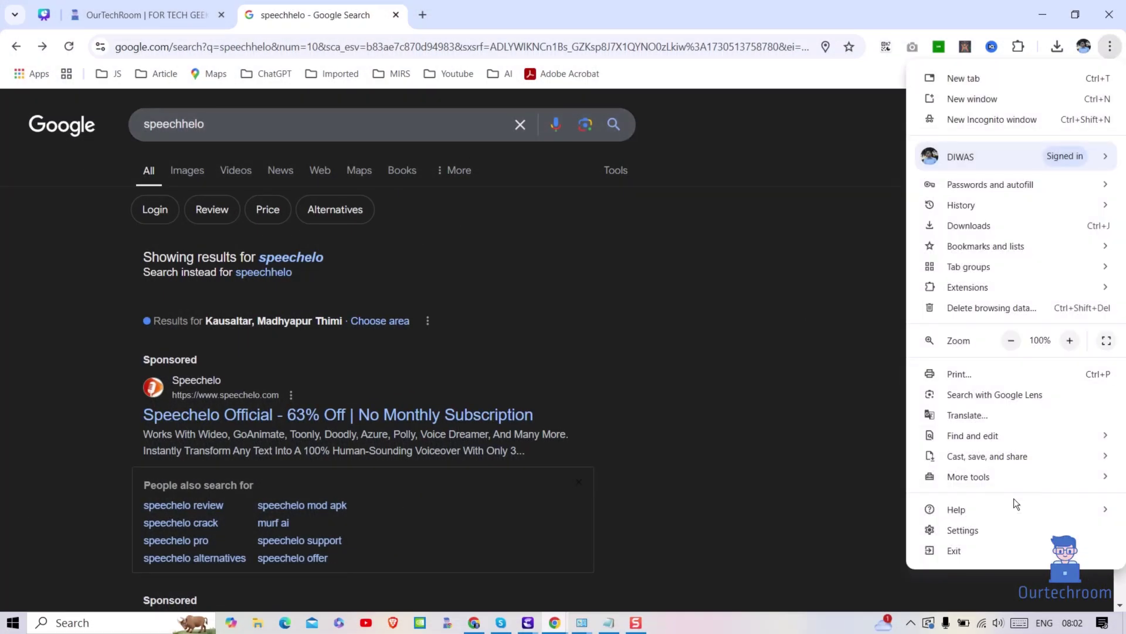
{"action": "left_click", "coordinate": [959, 314]}
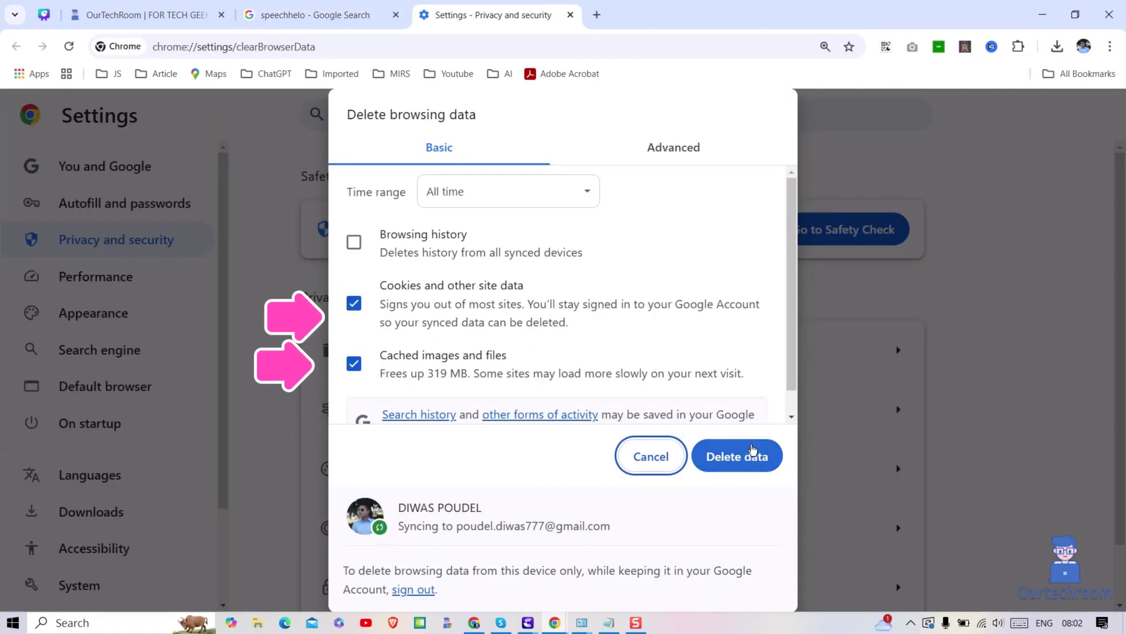
{"action": "left_click", "coordinate": [753, 451]}
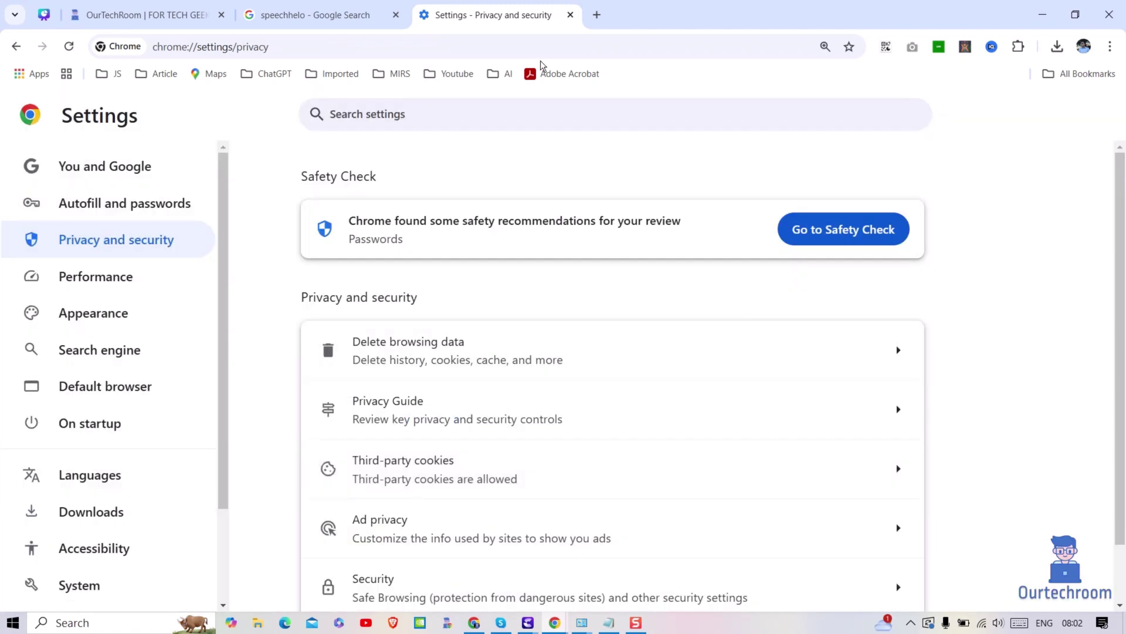
- Rerun the speechhelo search in the search results tab
{"action": "left_click", "coordinate": [346, 16]}
{"action": "left_click", "coordinate": [265, 128]}
{"action": "key", "text": "Return"}
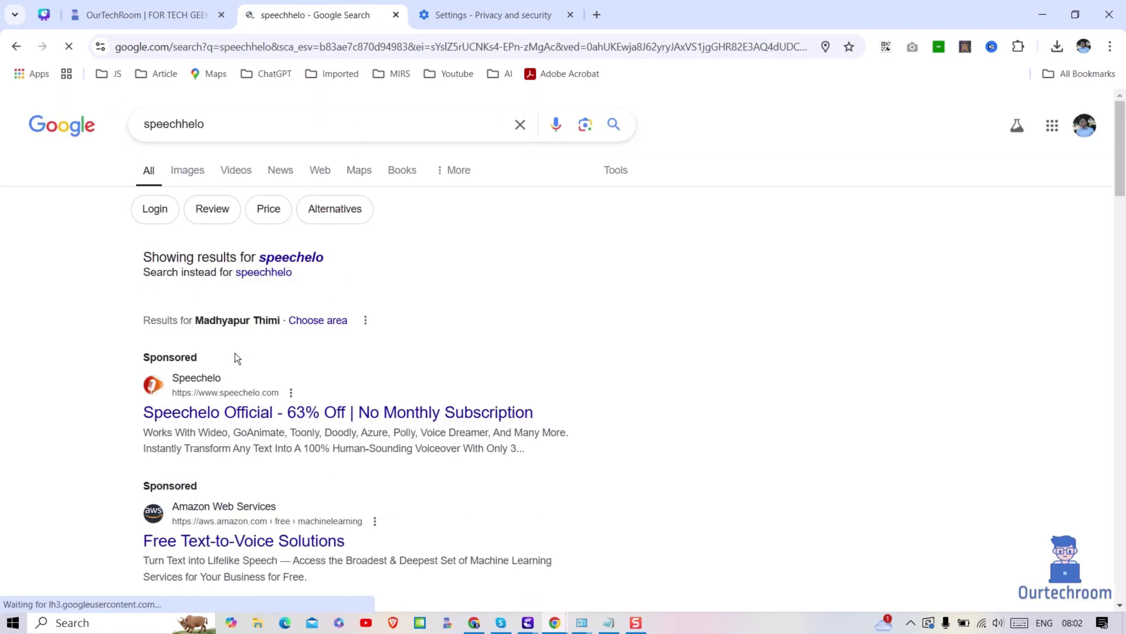
- Follow the Speechelo Official sponsored ad, which still fails on googleadservices.com
{"action": "left_click", "coordinate": [298, 417]}
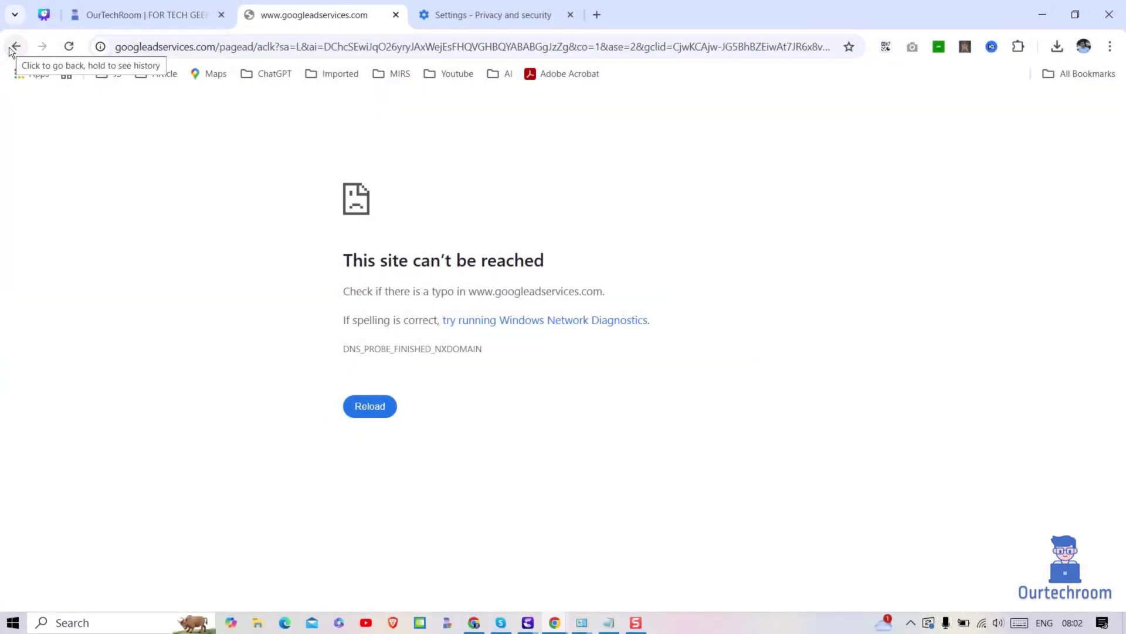
- Go back to the search results and open Chrome's Extensions management page
{"action": "left_click", "coordinate": [16, 45]}
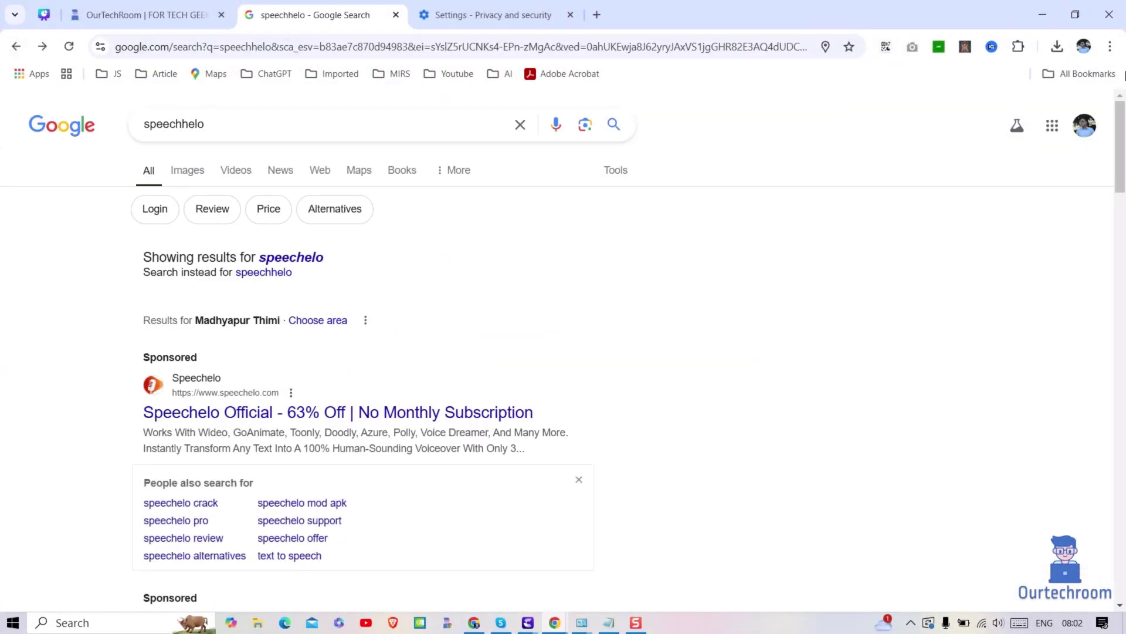
{"action": "left_click", "coordinate": [1111, 46]}
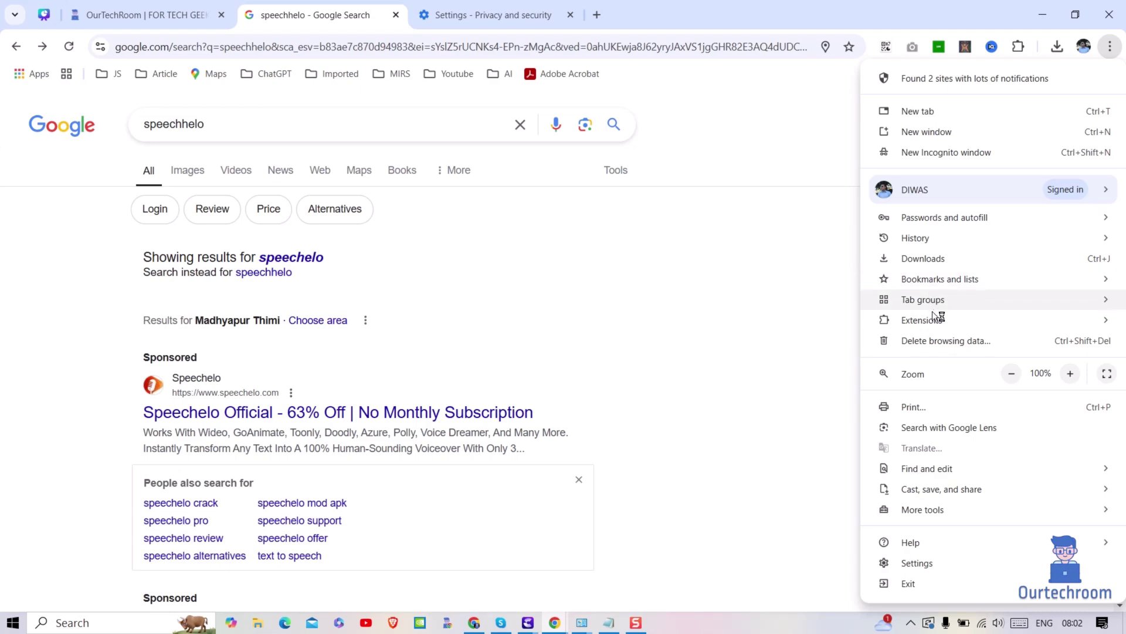
{"action": "mouse_move", "coordinate": [933, 318]}
{"action": "left_click", "coordinate": [821, 323]}
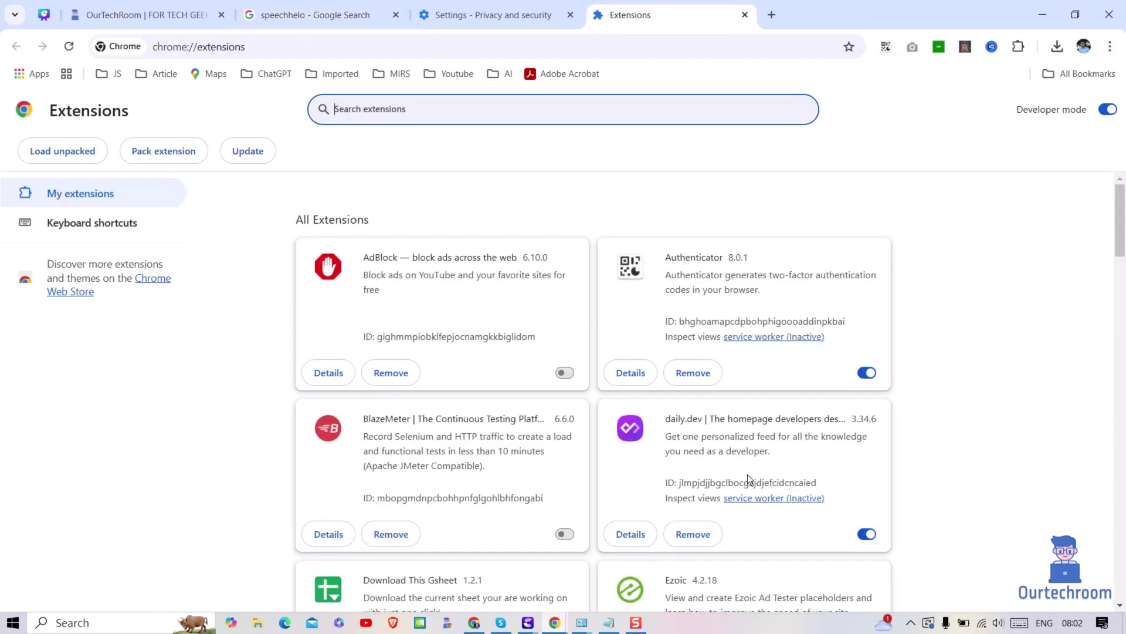
- Scroll through the extensions list, toggling Authenticator off and back on
{"action": "scroll", "coordinate": [749, 478], "scroll_direction": "down", "scroll_amount": 3}
{"action": "scroll", "coordinate": [757, 461], "scroll_direction": "down", "scroll_amount": 6}
{"action": "scroll", "coordinate": [758, 458], "scroll_direction": "down", "scroll_amount": 15}
{"action": "scroll", "coordinate": [757, 456], "scroll_direction": "up", "scroll_amount": 20}
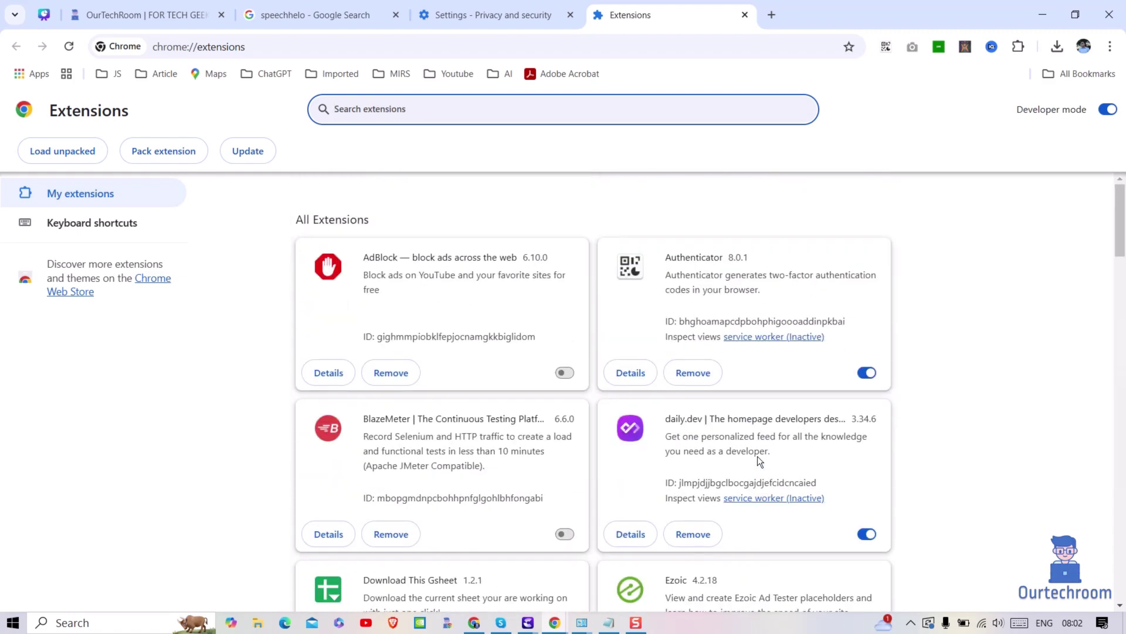
{"action": "left_click", "coordinate": [867, 373]}
{"action": "left_click", "coordinate": [868, 373]}
{"action": "scroll", "coordinate": [867, 410], "scroll_direction": "down", "scroll_amount": 5}
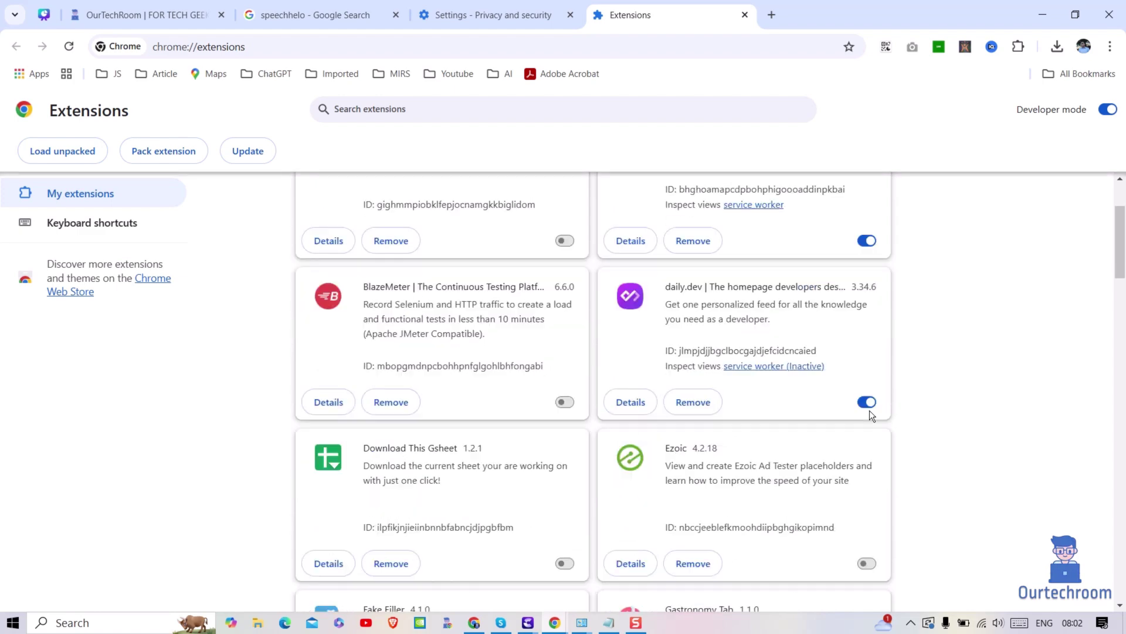
{"action": "scroll", "coordinate": [597, 326], "scroll_direction": "up", "scroll_amount": 1}
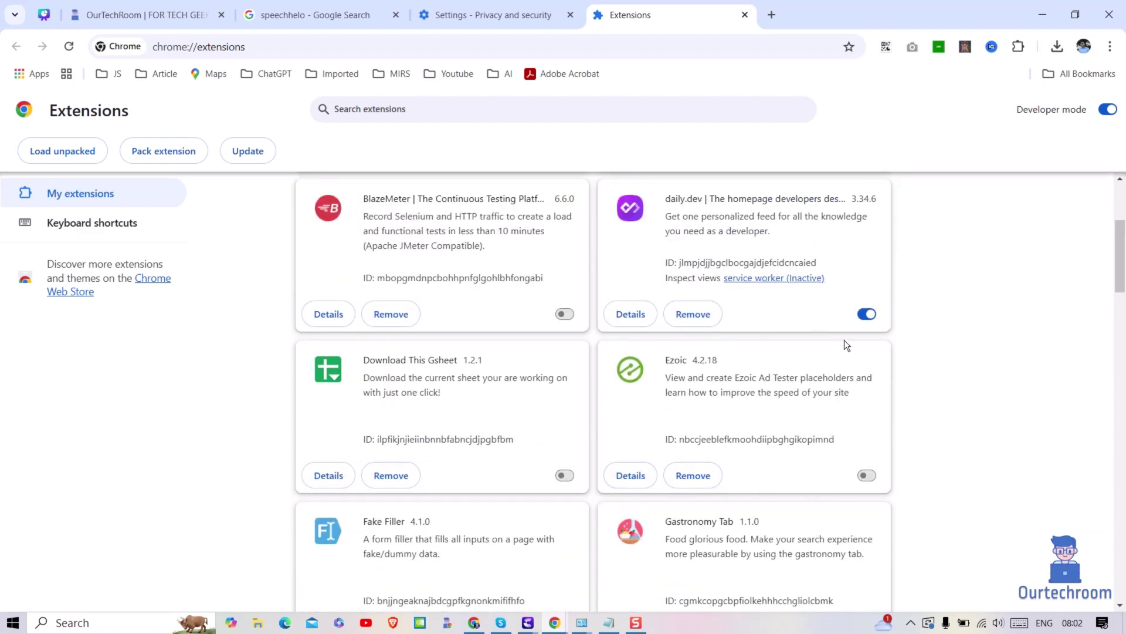
{"action": "scroll", "coordinate": [804, 415], "scroll_direction": "down", "scroll_amount": 5}
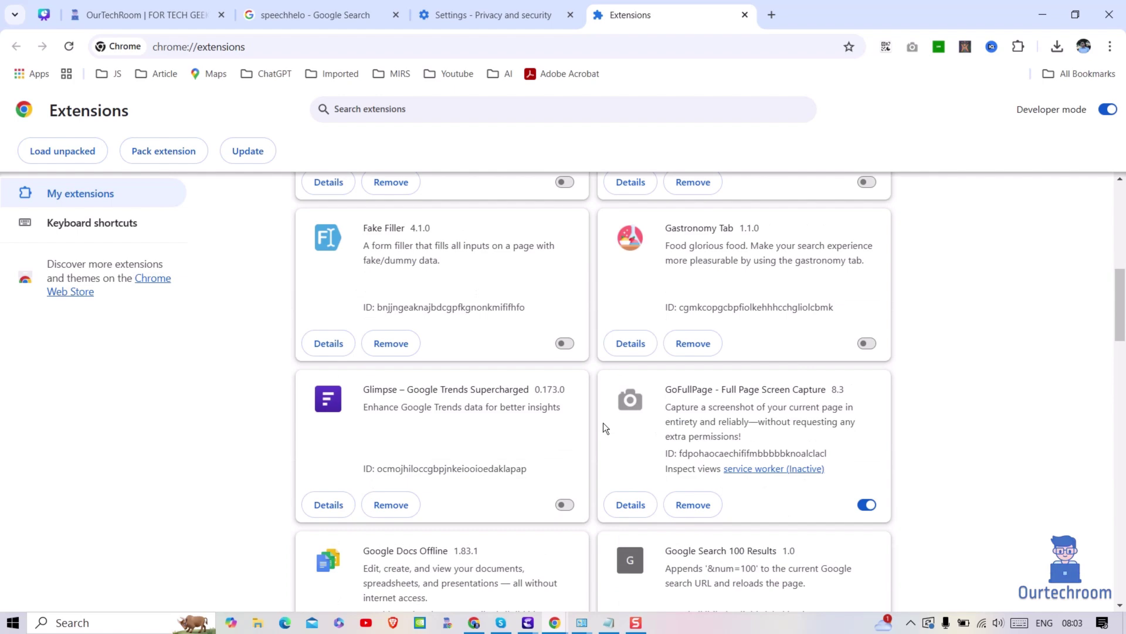
{"action": "scroll", "coordinate": [791, 368], "scroll_direction": "down", "scroll_amount": 3}
- Disable GoFullPage, Google Docs Offline, Google Search 100 Results, Hola VPN and jira-helper, then review the rest
{"action": "left_click", "coordinate": [861, 358]}
{"action": "scroll", "coordinate": [857, 381], "scroll_direction": "down", "scroll_amount": 3}
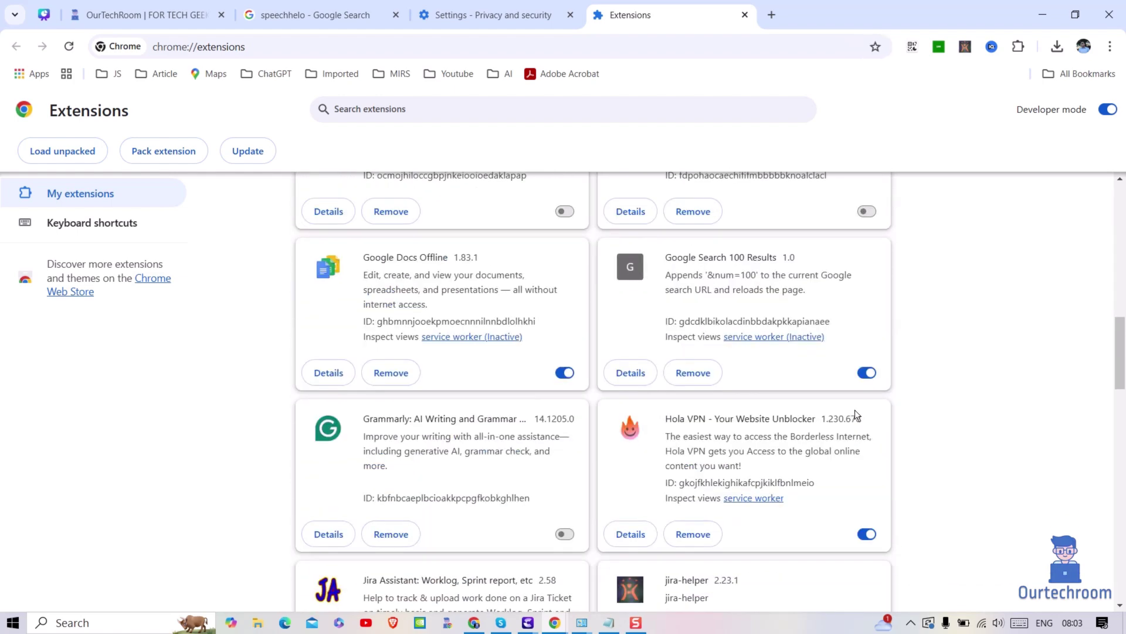
{"action": "left_click", "coordinate": [565, 373]}
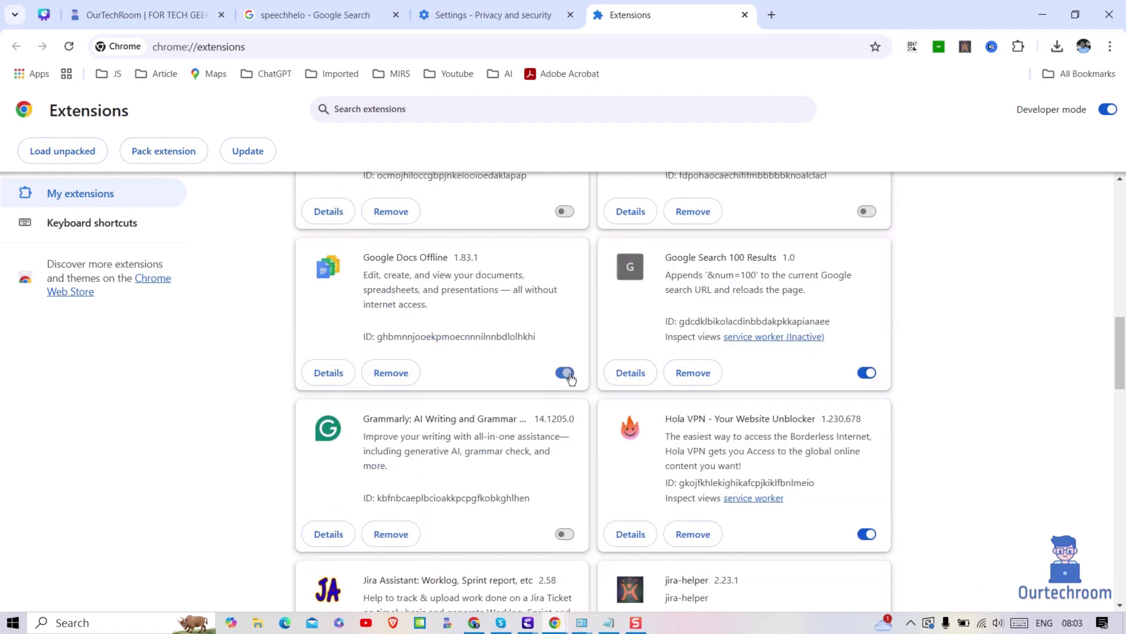
{"action": "left_click", "coordinate": [866, 373]}
{"action": "scroll", "coordinate": [866, 376], "scroll_direction": "down", "scroll_amount": 3}
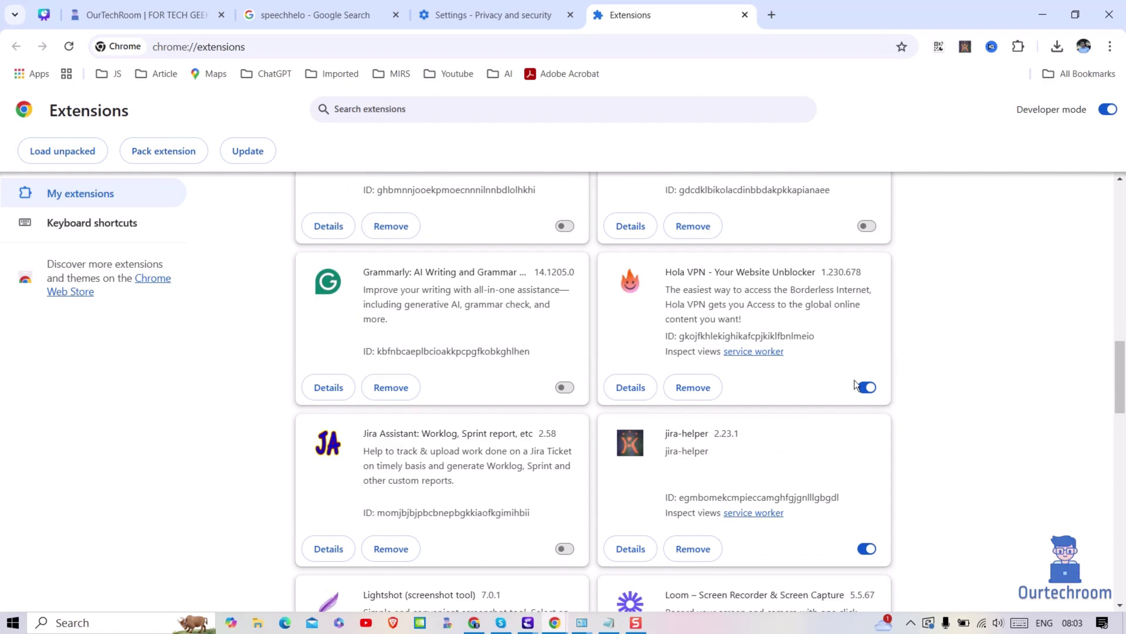
{"action": "left_click", "coordinate": [867, 387]}
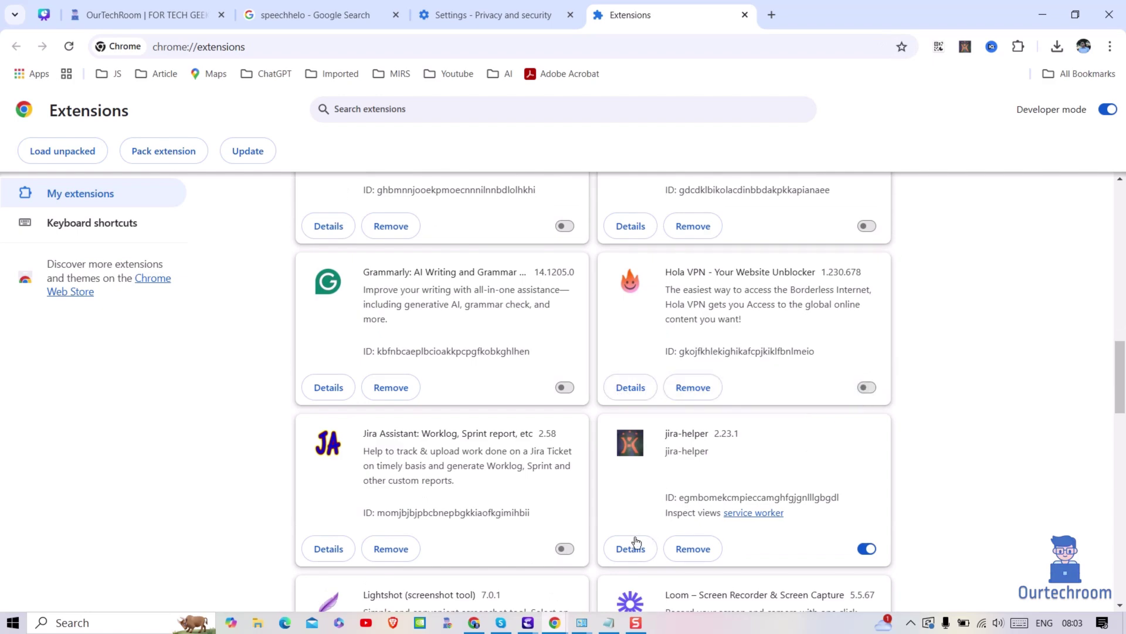
{"action": "left_click", "coordinate": [868, 549]}
{"action": "scroll", "coordinate": [772, 415], "scroll_direction": "down", "scroll_amount": 5}
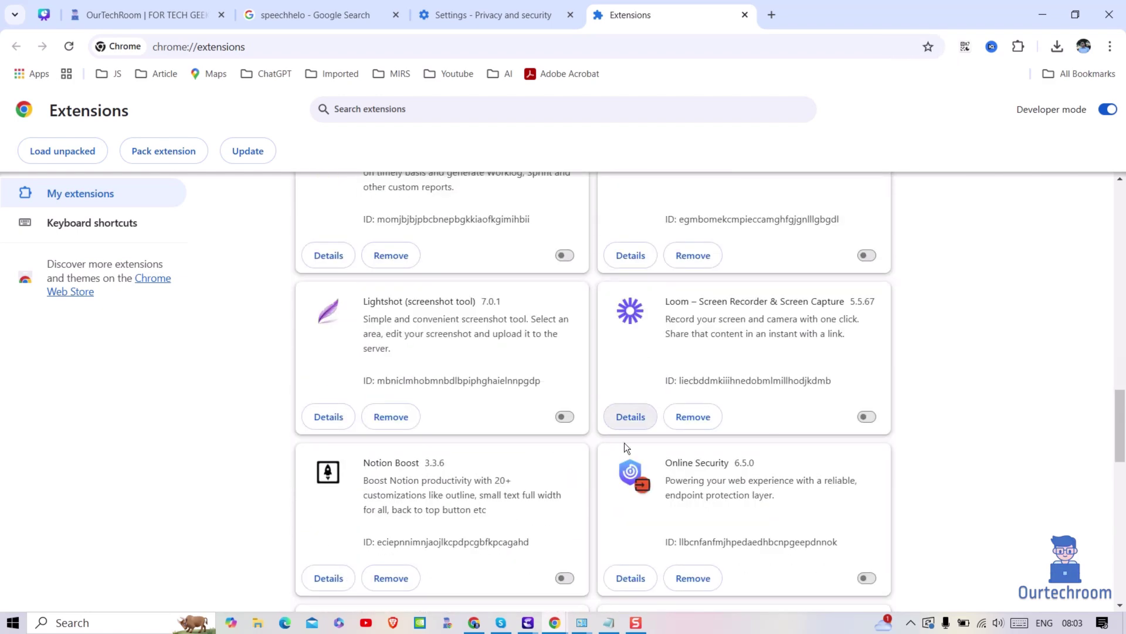
{"action": "scroll", "coordinate": [655, 409], "scroll_direction": "down", "scroll_amount": 12}
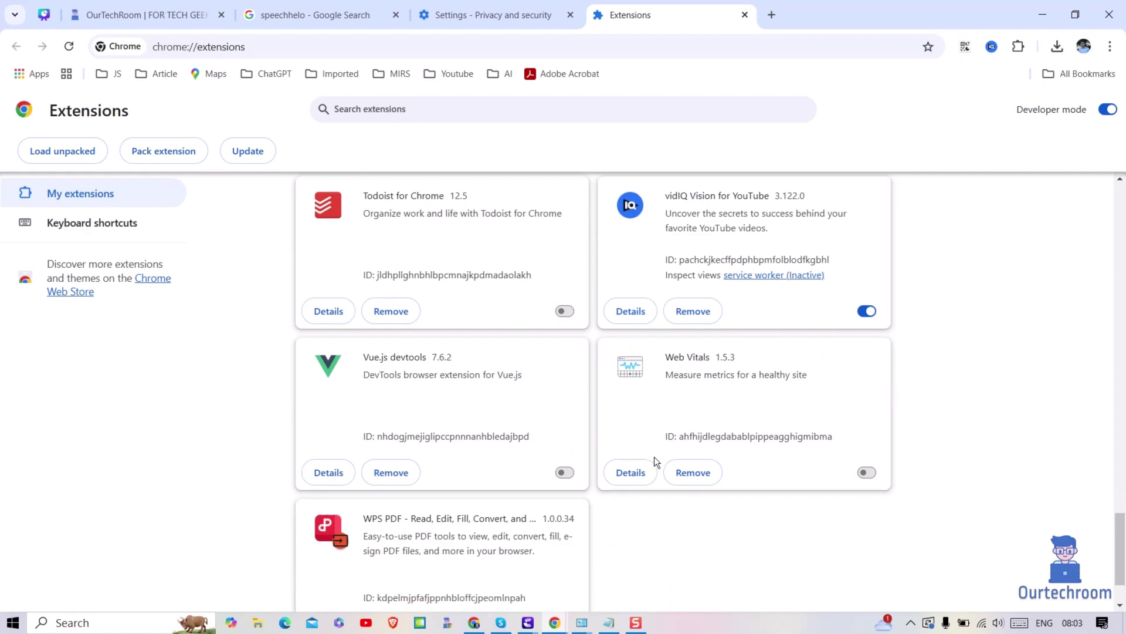
{"action": "scroll", "coordinate": [653, 462], "scroll_direction": "down", "scroll_amount": 1}
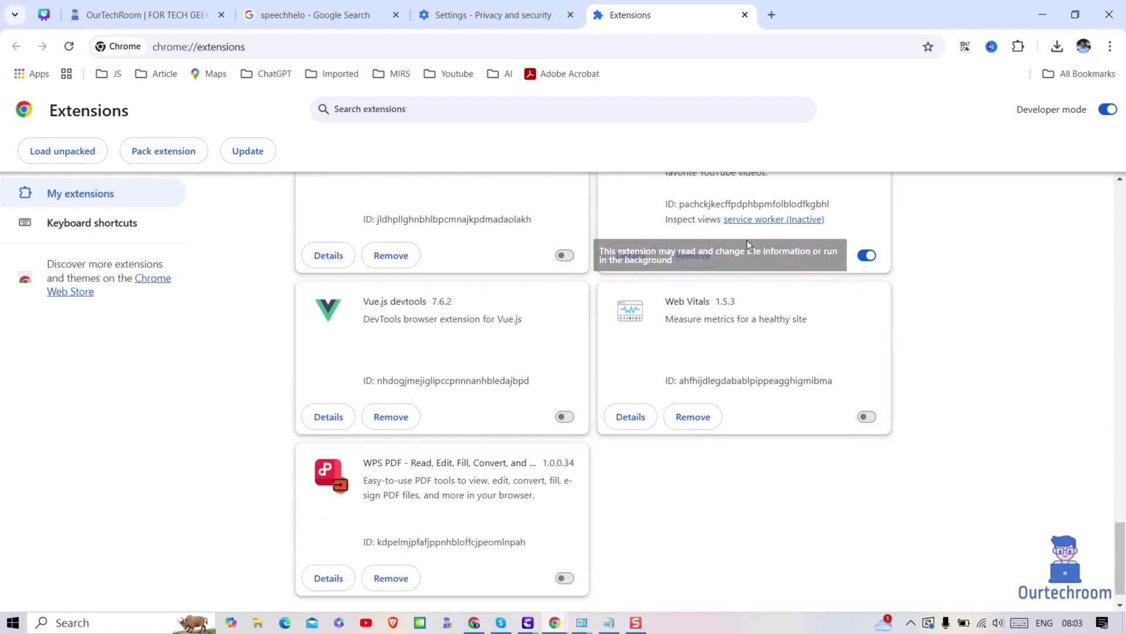
{"action": "scroll", "coordinate": [636, 418], "scroll_direction": "up", "scroll_amount": 10}
{"action": "scroll", "coordinate": [636, 418], "scroll_direction": "up", "scroll_amount": 15}
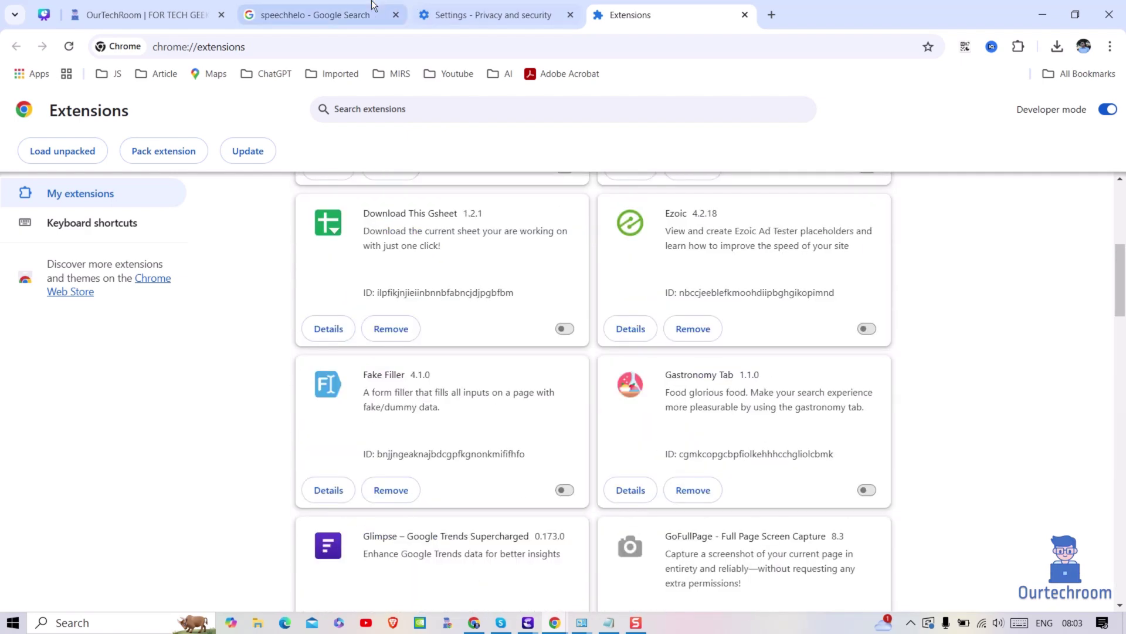
- Rerun the speechhelo search in its Google Search tab
{"action": "left_click", "coordinate": [317, 15]}
{"action": "left_click", "coordinate": [268, 121]}
{"action": "key", "text": "Return"}
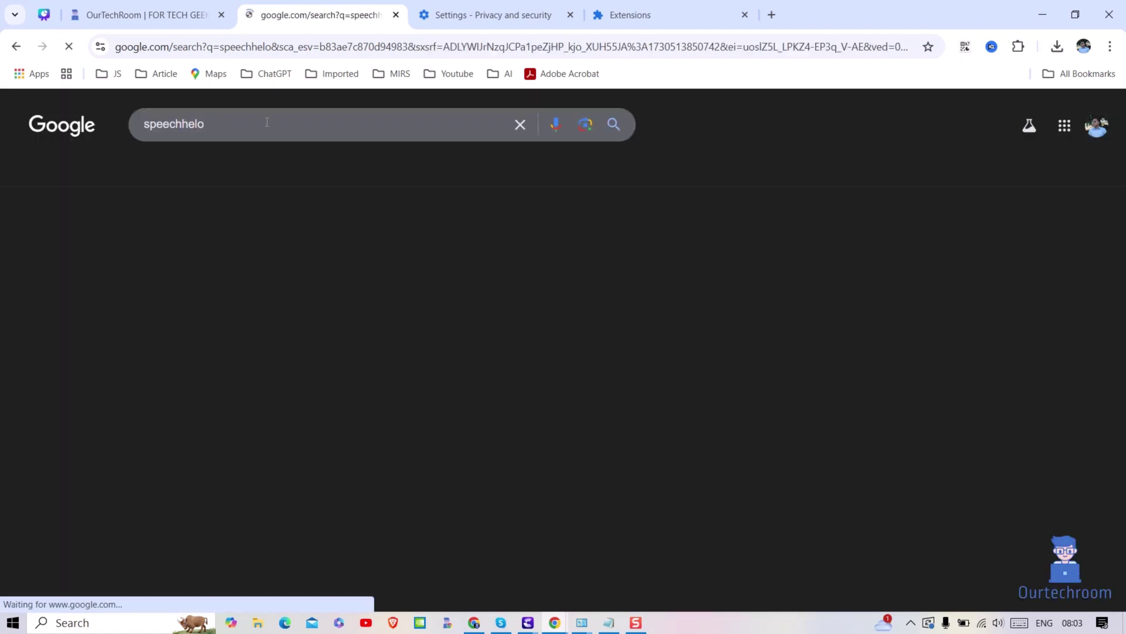
- Try the Speechelo Official ad, which still fails, then go back and open Windows search
{"action": "left_click", "coordinate": [225, 416]}
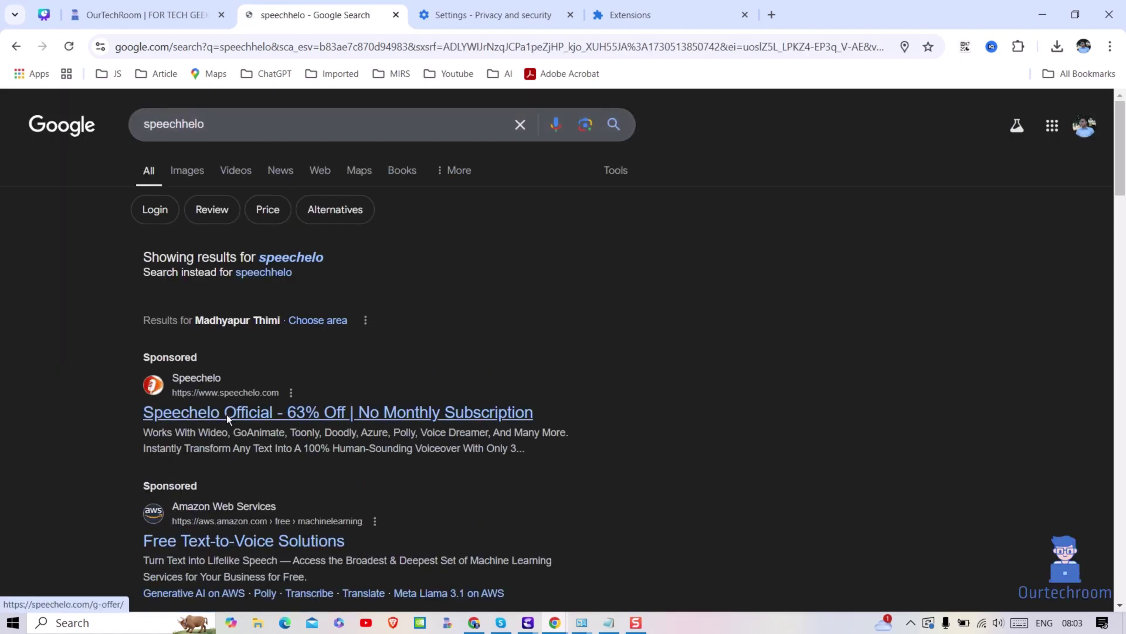
{"action": "left_click", "coordinate": [17, 46]}
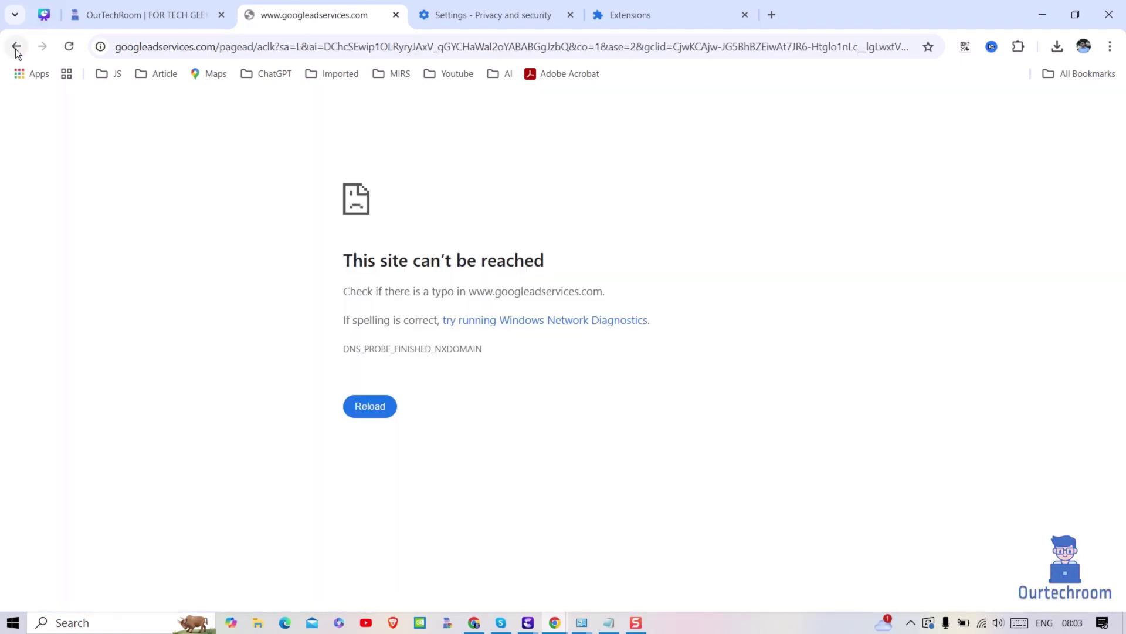
{"action": "left_click", "coordinate": [15, 48]}
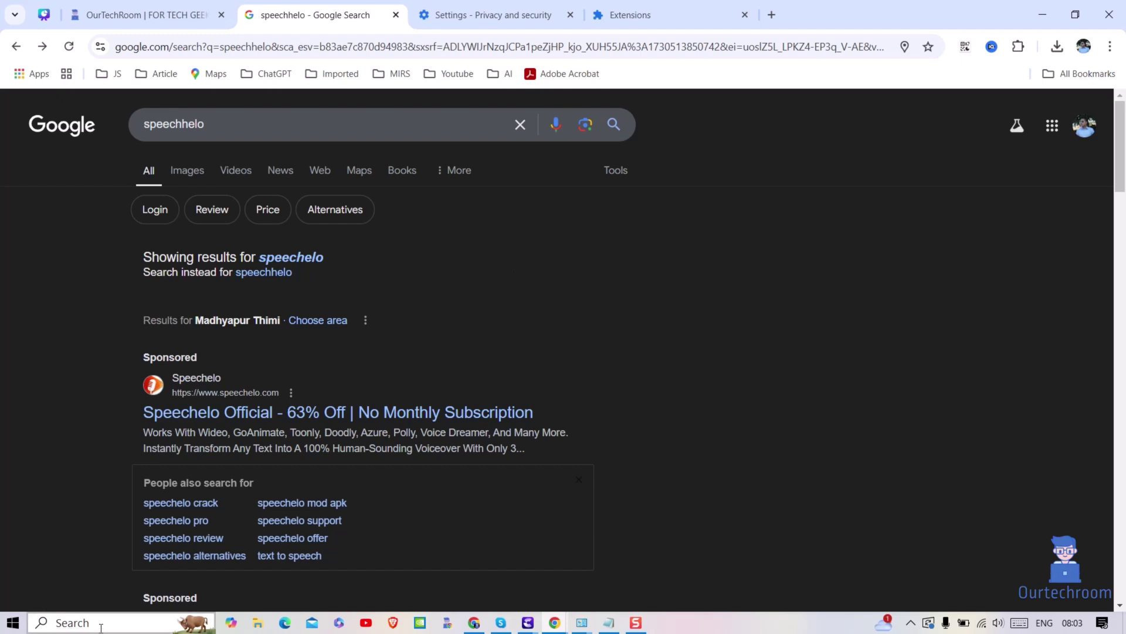
{"action": "left_click", "coordinate": [76, 623]}
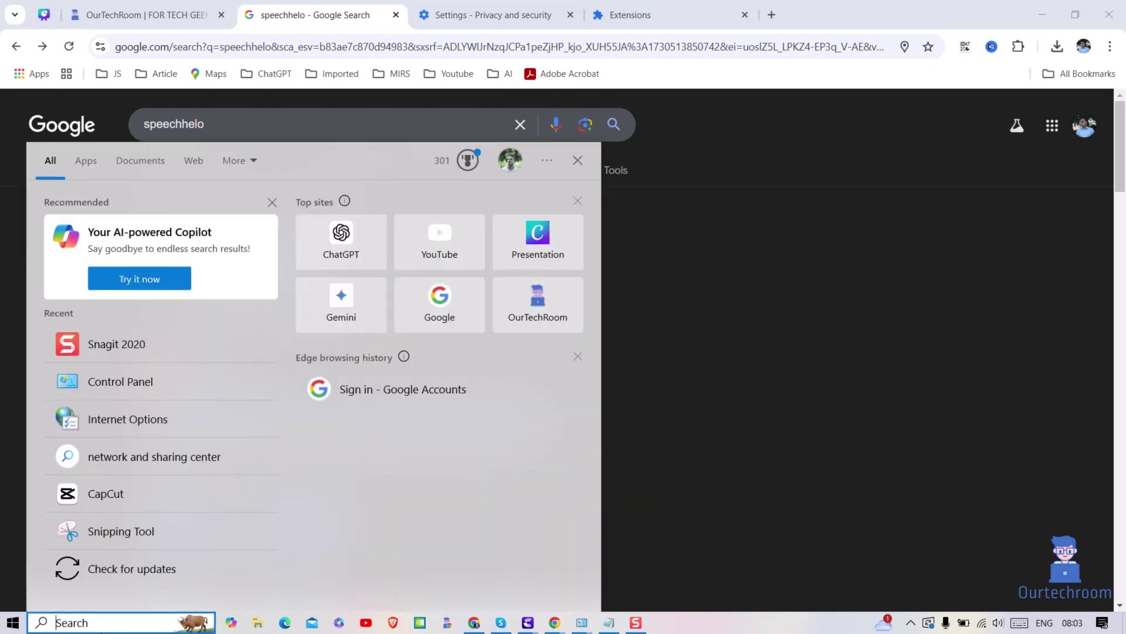
- Open Control Panel in Category view and go to 'View network status and tasks'
{"action": "type", "text": "control panel"}
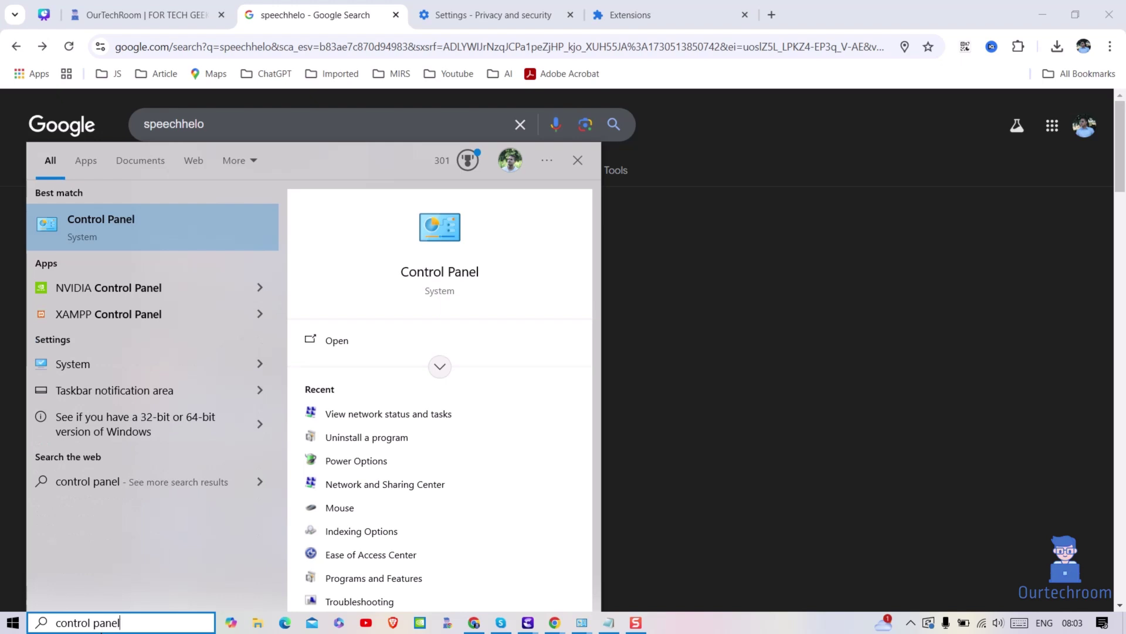
{"action": "left_click", "coordinate": [211, 241]}
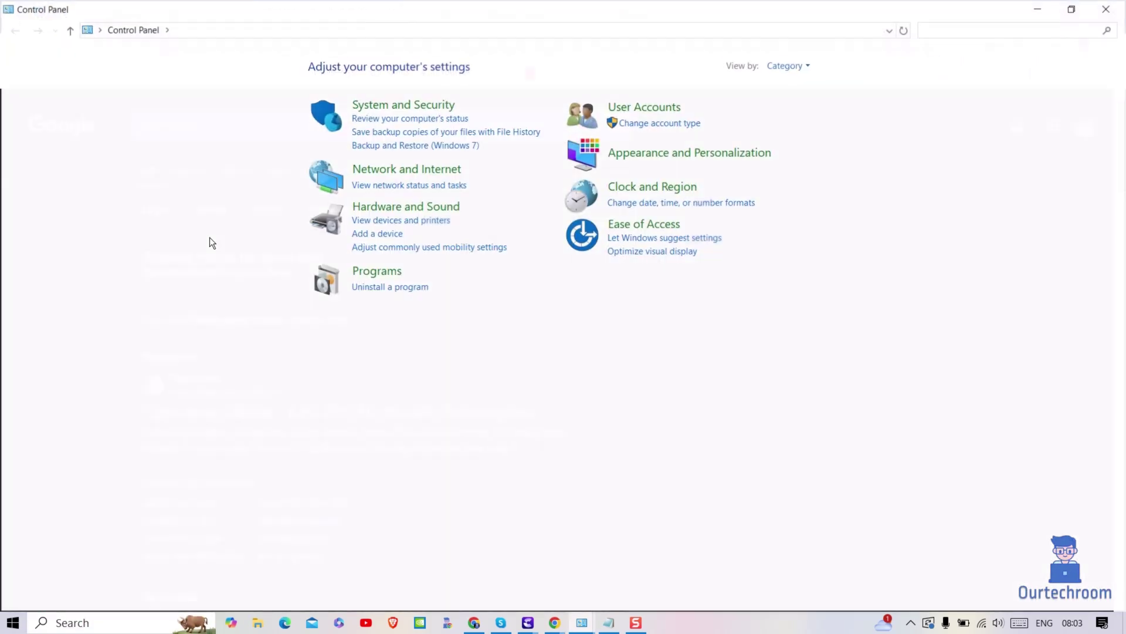
{"action": "left_click", "coordinate": [781, 63]}
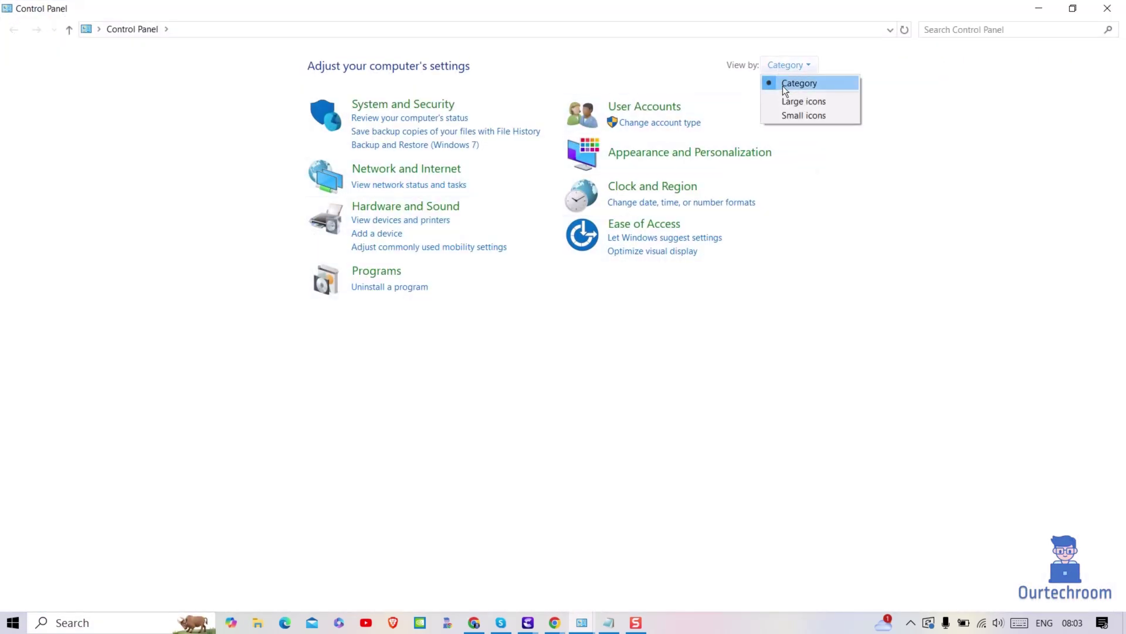
{"action": "left_click", "coordinate": [804, 87]}
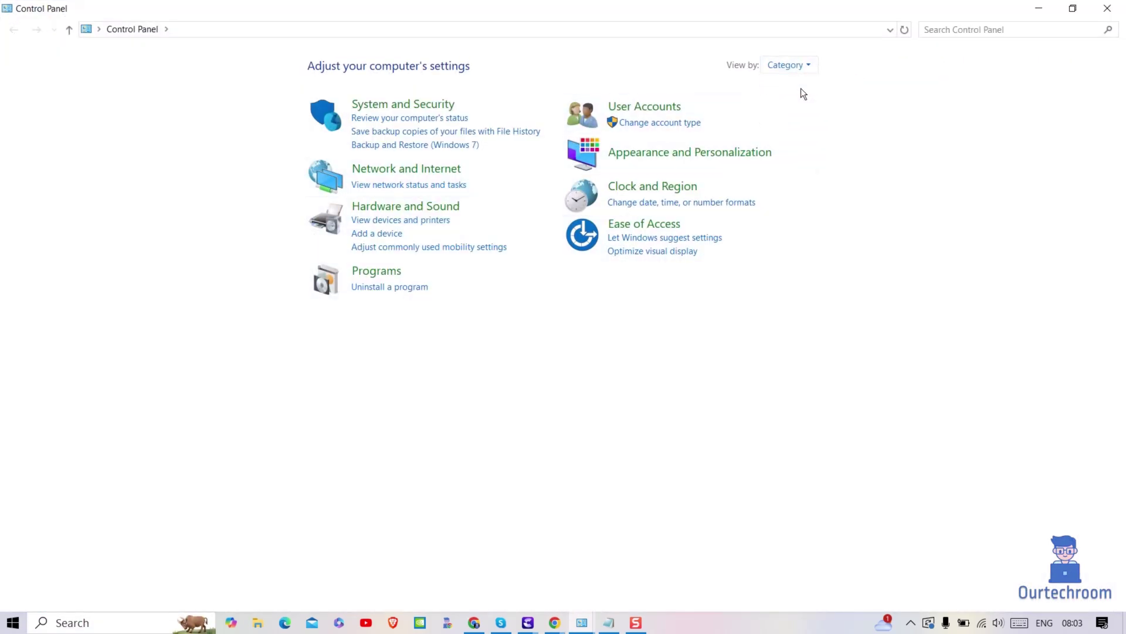
{"action": "left_click", "coordinate": [436, 186]}
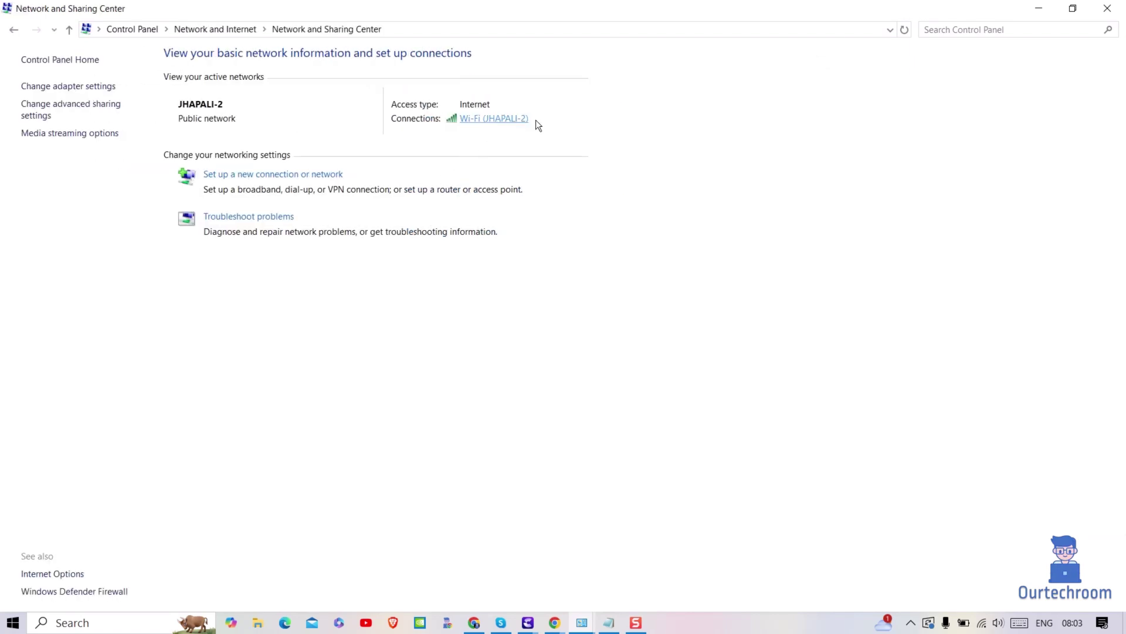
- Set the Wi-Fi IPv4 DNS servers to 8.8.8.8 and 8.8.4.4, then close the dialogs
{"action": "left_click", "coordinate": [505, 120]}
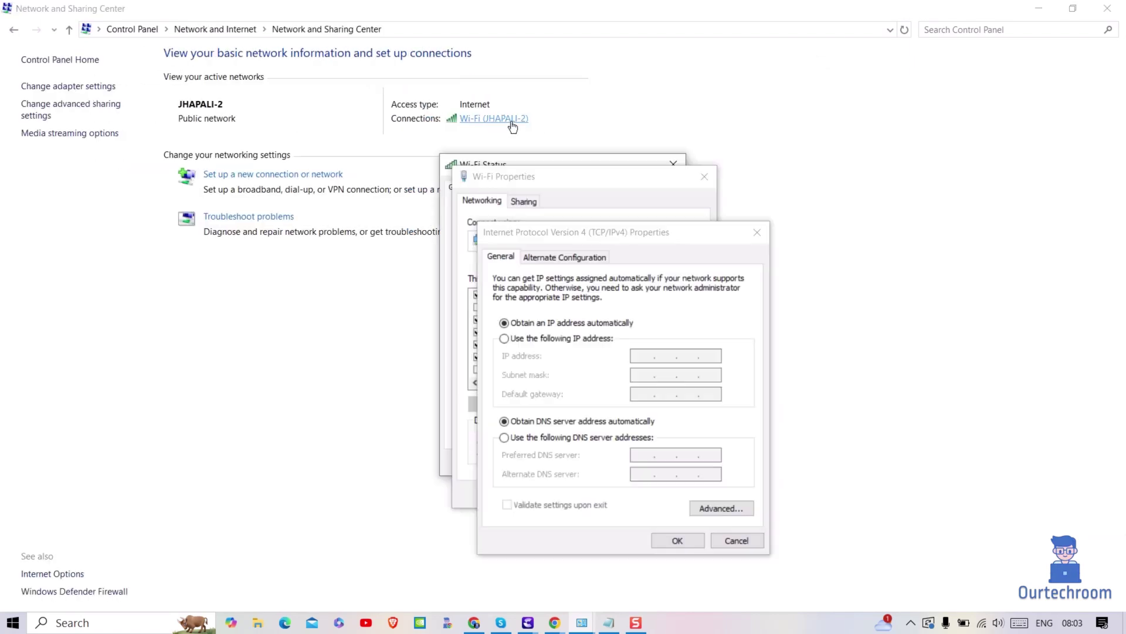
{"action": "left_click", "coordinate": [539, 438]}
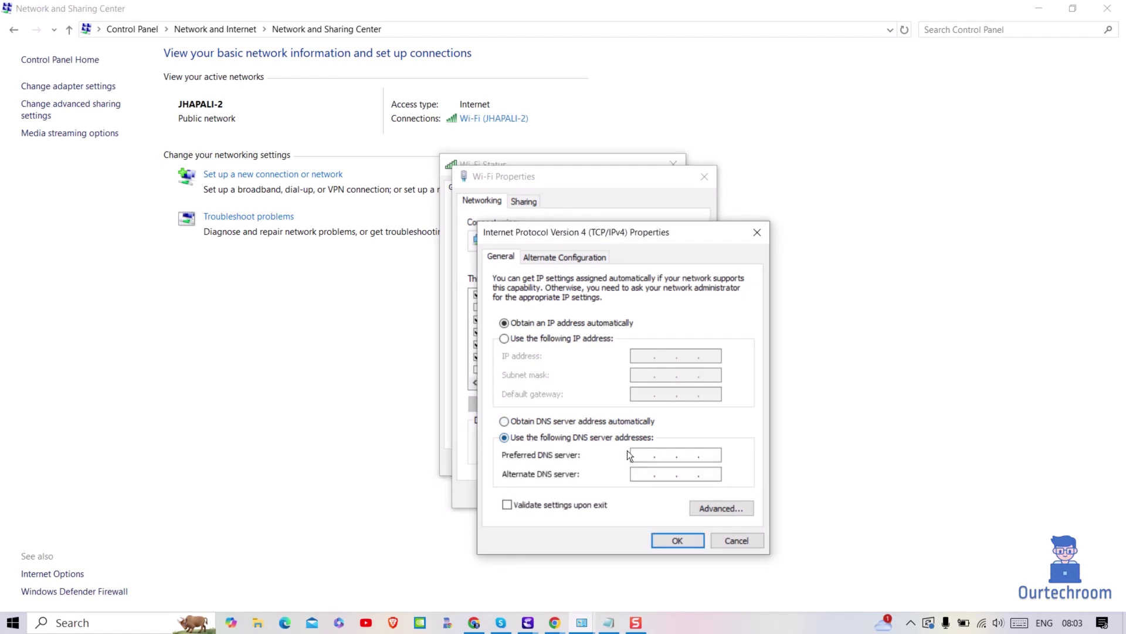
{"action": "left_click", "coordinate": [645, 454]}
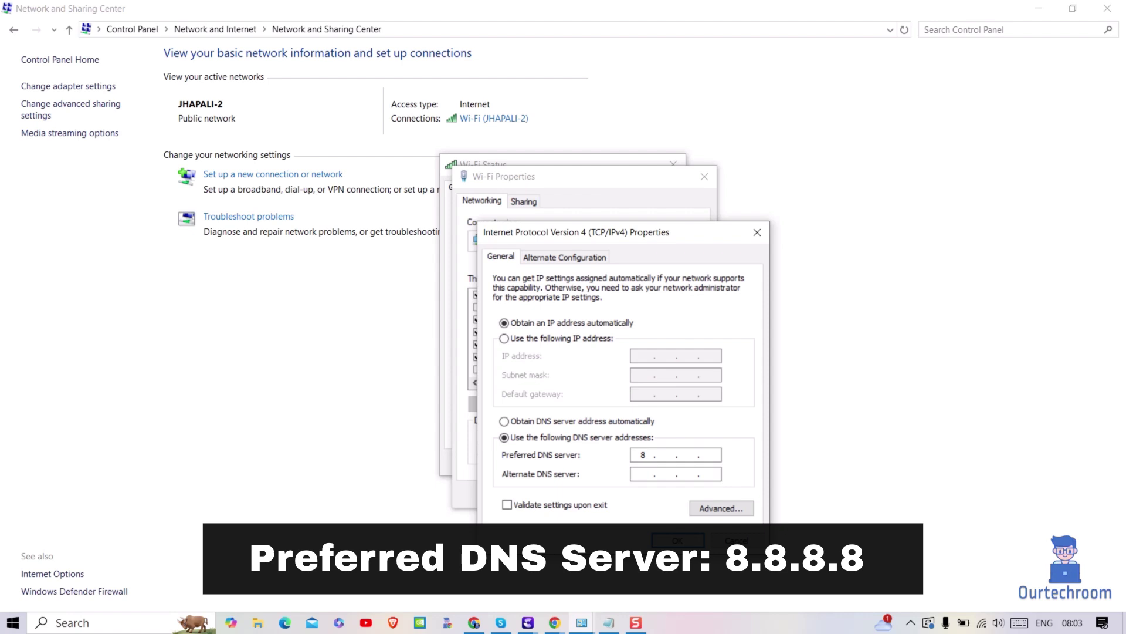
{"action": "type", "text": "8"}
{"action": "left_click", "coordinate": [673, 456]}
{"action": "type", "text": "8"}
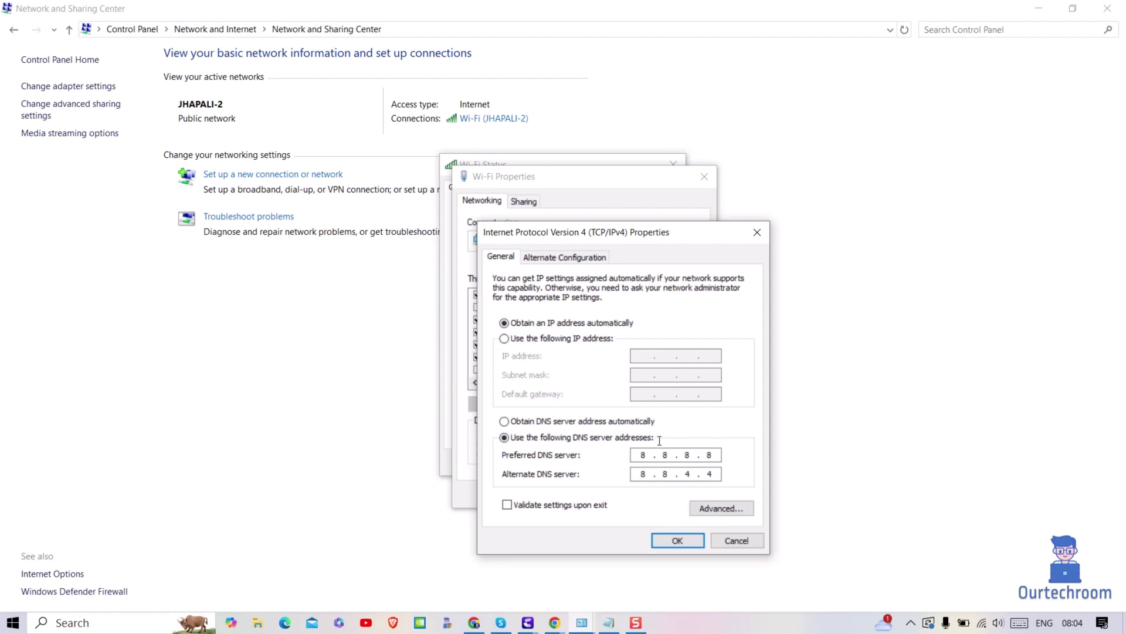
{"action": "left_click", "coordinate": [677, 540]}
{"action": "left_click", "coordinate": [634, 494]}
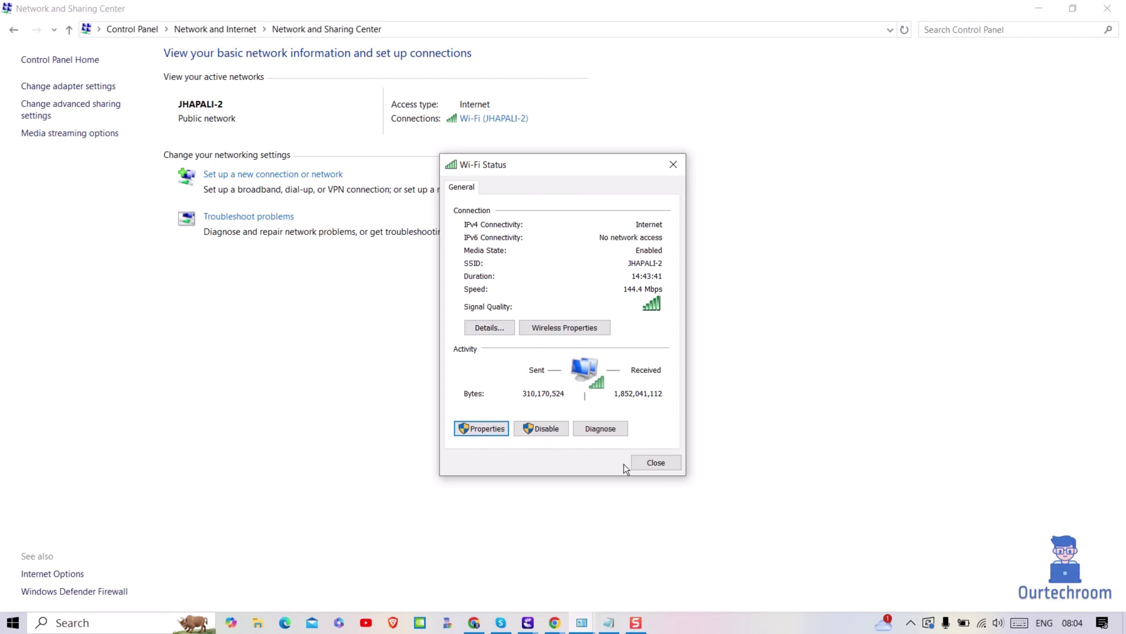
{"action": "left_click", "coordinate": [655, 464]}
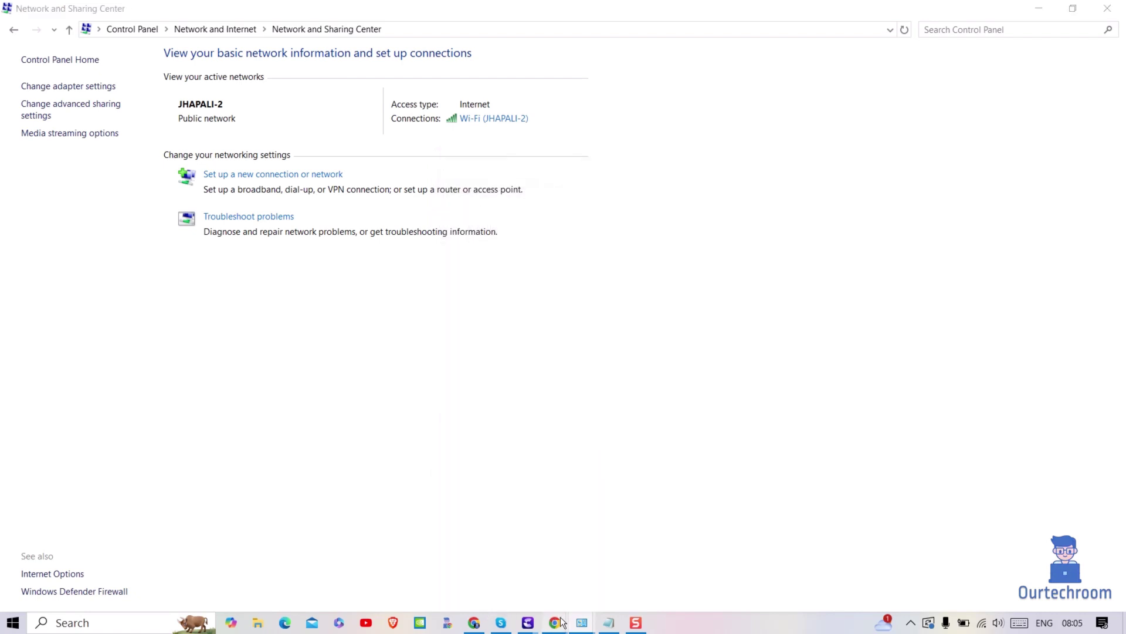
- Return to Chrome and rerun the speechhelo search
{"action": "mouse_move", "coordinate": [554, 622]}
{"action": "mouse_move", "coordinate": [514, 565]}
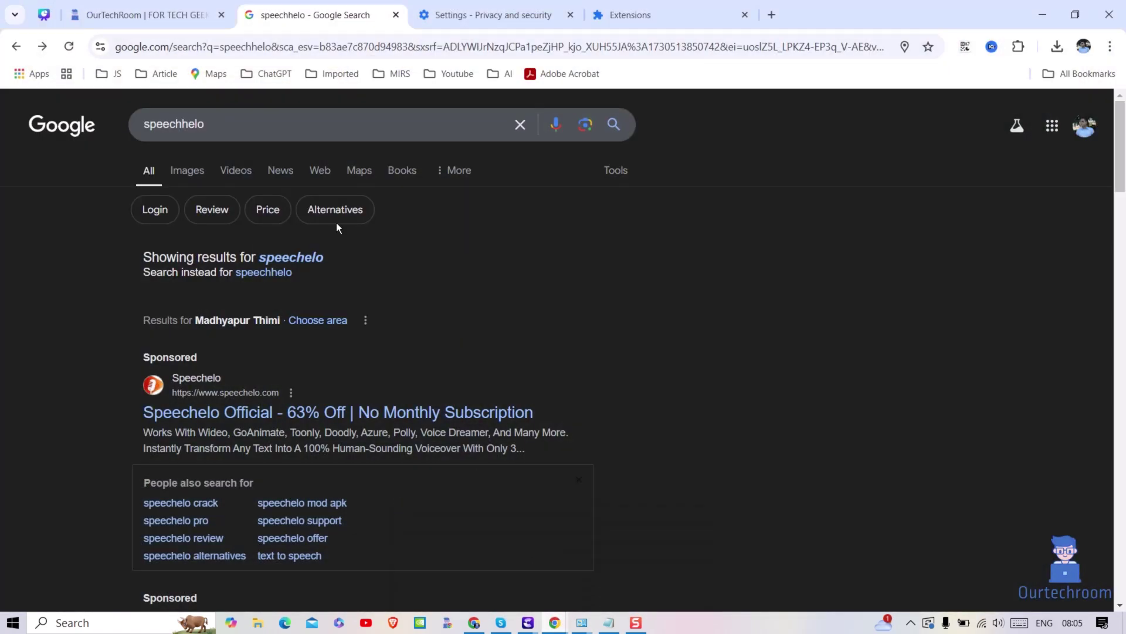
{"action": "left_click", "coordinate": [259, 126]}
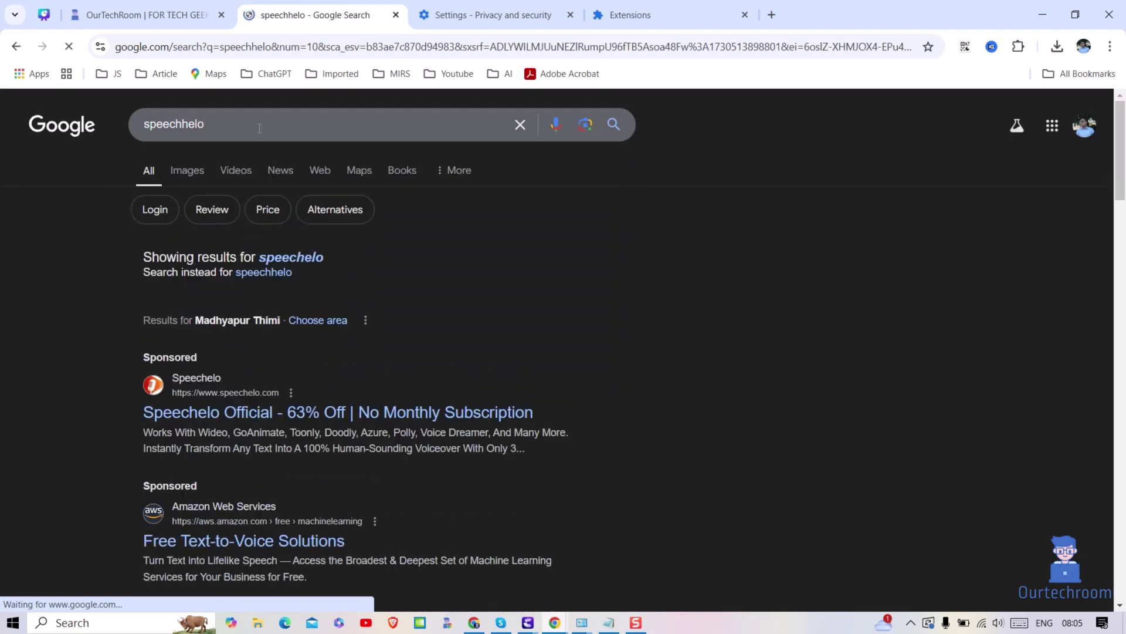
- Open the Speechelo sponsored ad and scroll down the loaded speechelo.com page
{"action": "left_click", "coordinate": [240, 417]}
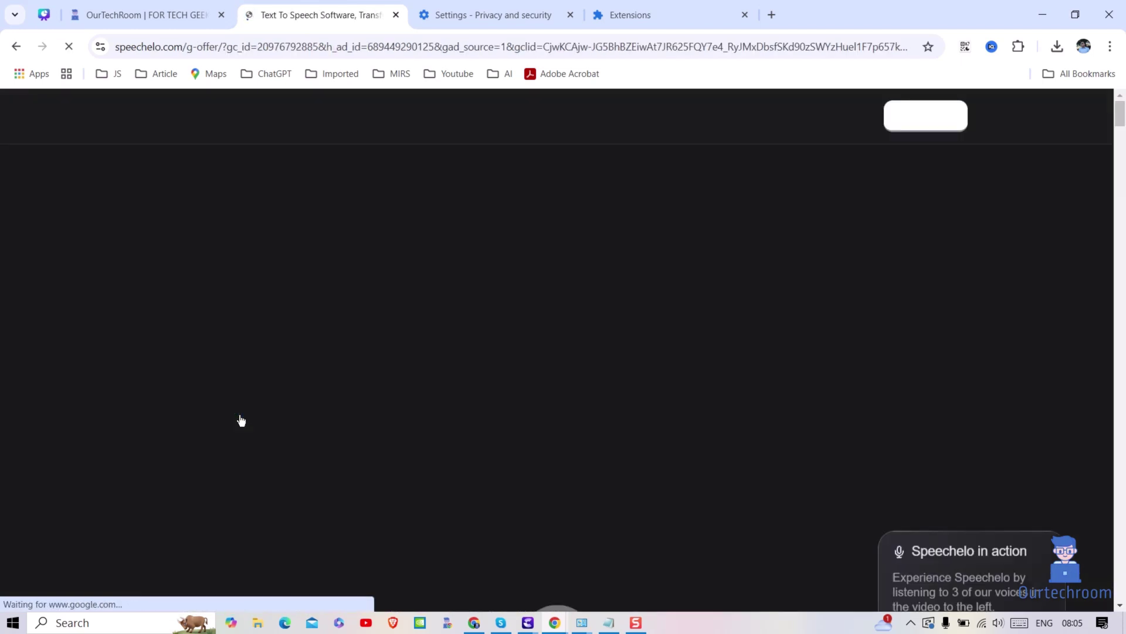
{"action": "scroll", "coordinate": [550, 325], "scroll_direction": "down", "scroll_amount": 20}
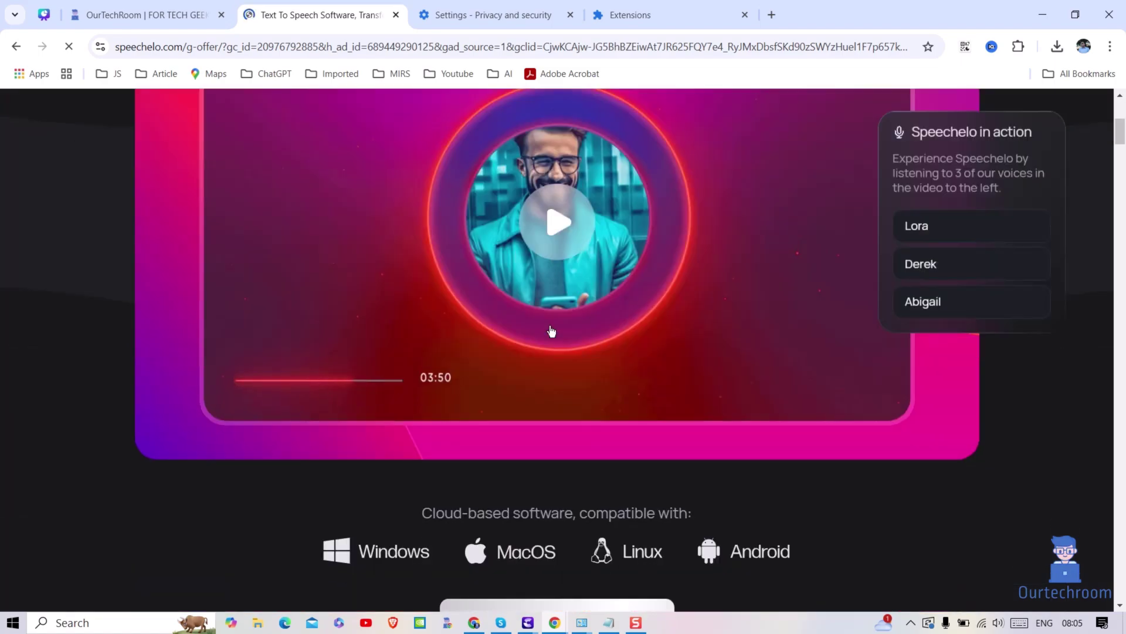
{"action": "scroll", "coordinate": [550, 331], "scroll_direction": "down", "scroll_amount": 20}
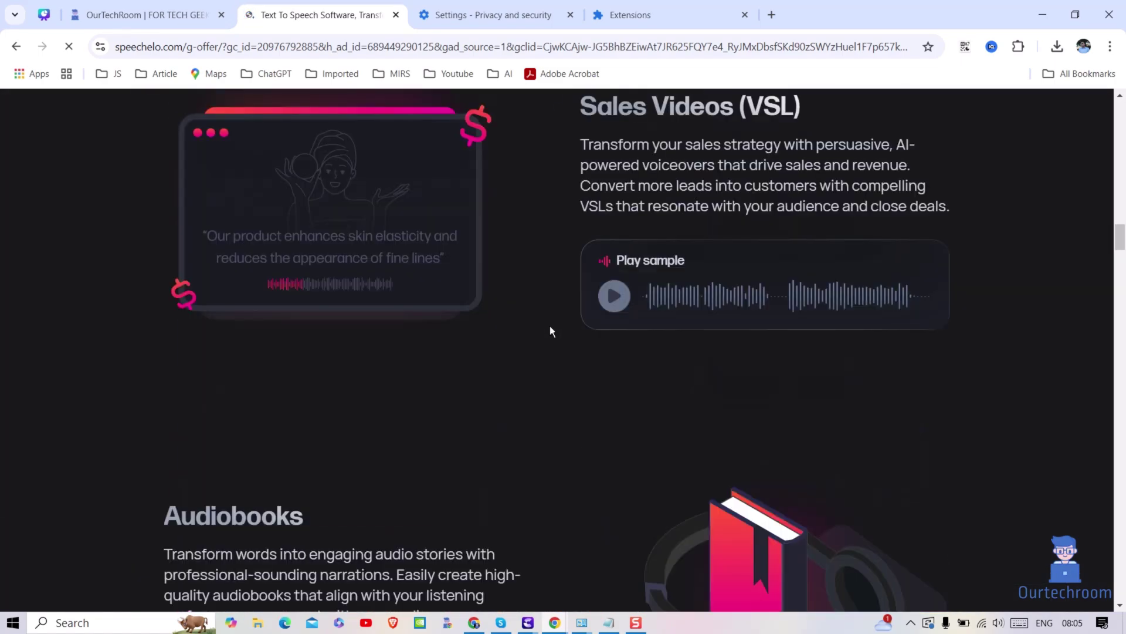